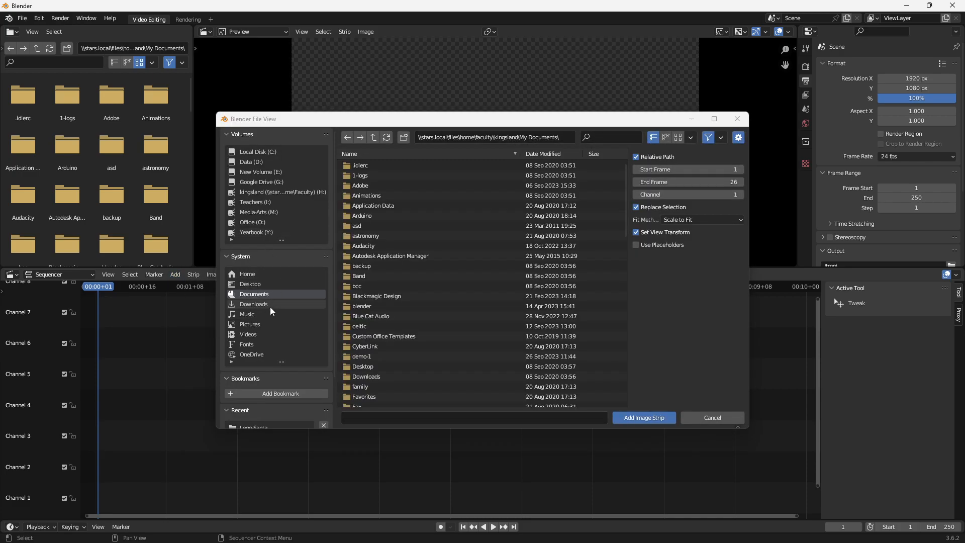
- Open the D:\Blender\Lego-Santa folder for adding the image strip
{"action": "left_click", "coordinate": [254, 162]}
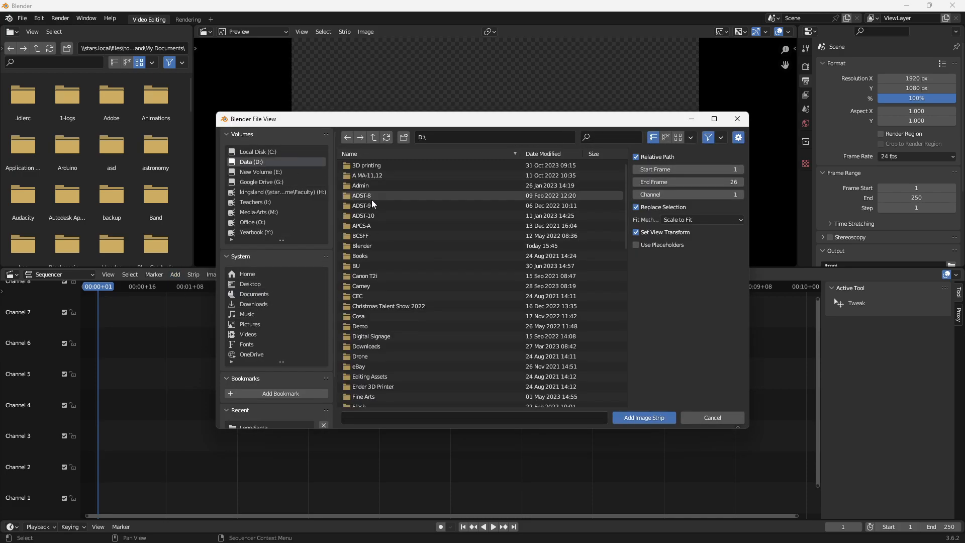
{"action": "left_click", "coordinate": [360, 246]}
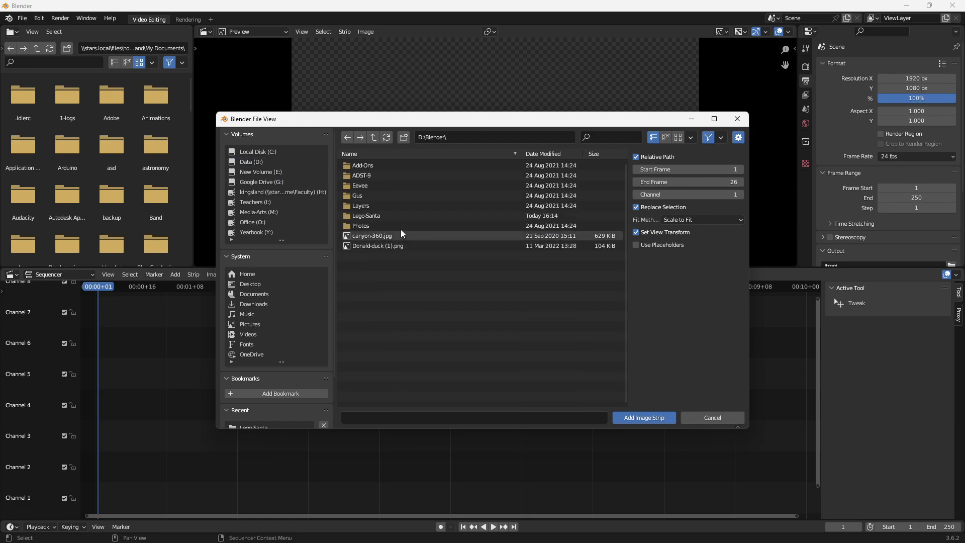
{"action": "left_click", "coordinate": [364, 217]}
- Try range selections of the photos, from IMG_8423.JPG to IMG_8836.JPG and from IMG_8439.JPG back to IMG_8433.JPG
{"action": "left_click", "coordinate": [381, 185]}
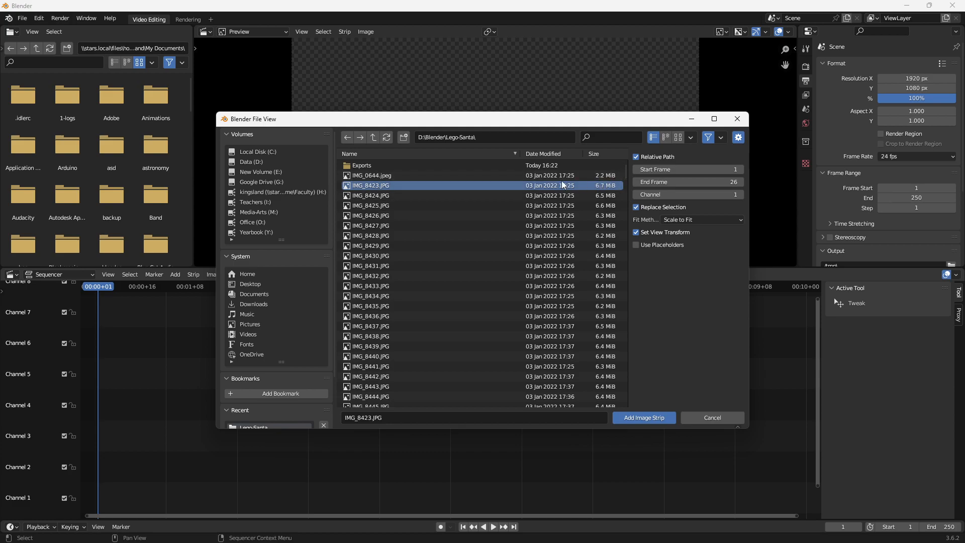
{"action": "left_click_drag", "start_coordinate": [418, 198], "coordinate": [424, 347]}
{"action": "left_click", "coordinate": [412, 184]}
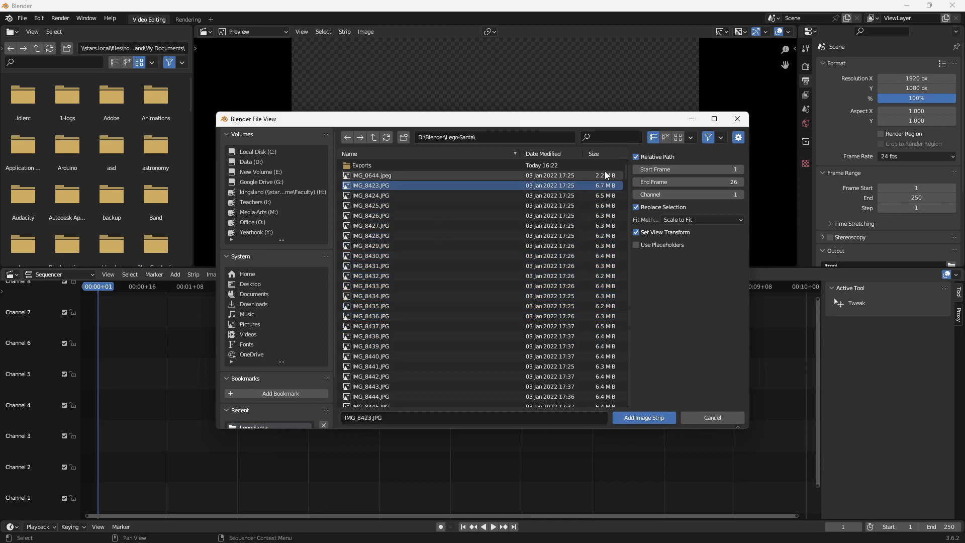
{"action": "left_click_drag", "start_coordinate": [625, 171], "coordinate": [623, 421]}
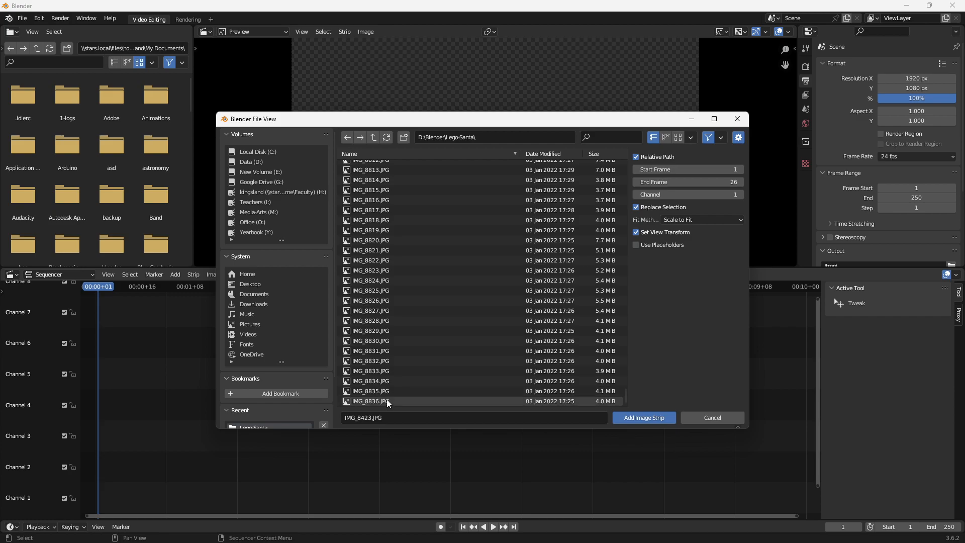
{"action": "left_click", "coordinate": [387, 369], "text": "shift"}
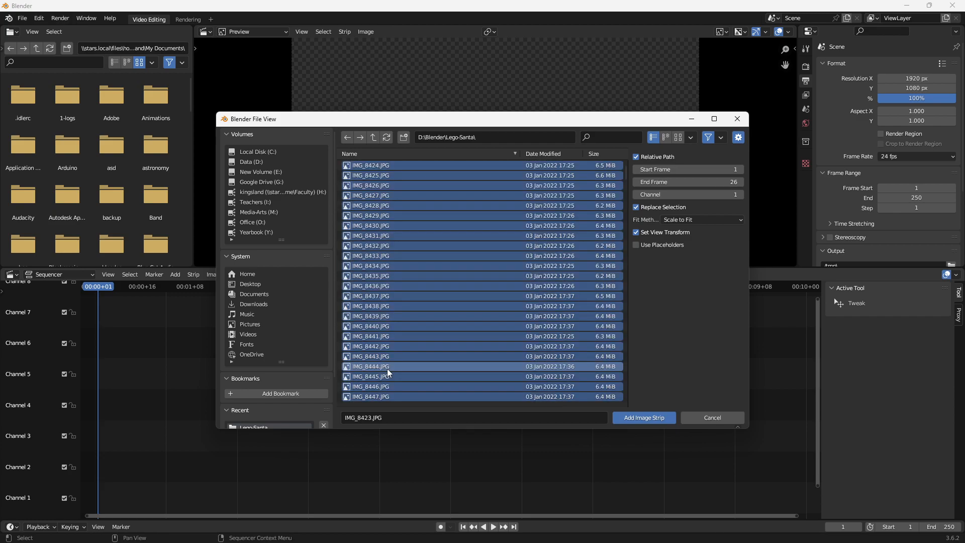
{"action": "left_click", "coordinate": [472, 316]}
{"action": "left_click", "coordinate": [451, 255], "text": "shift"}
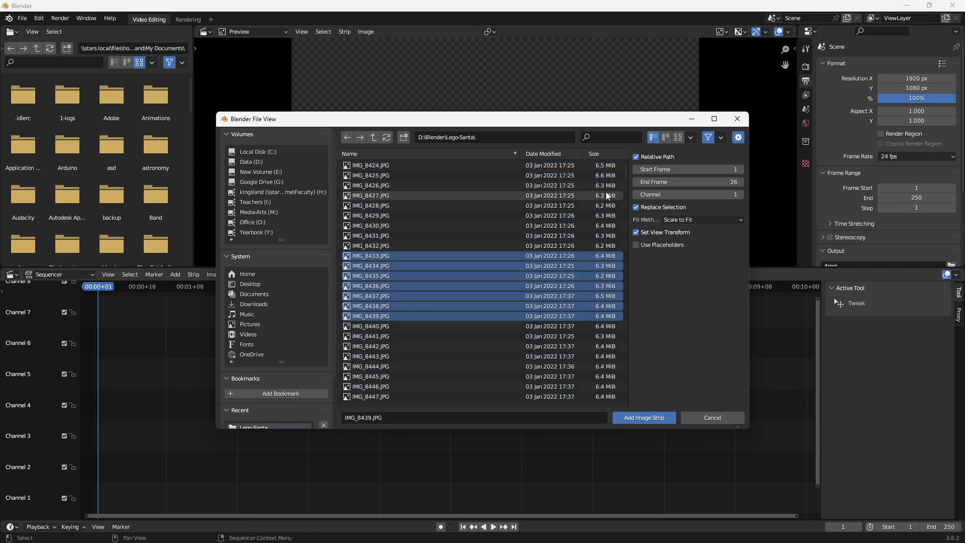
- Try the full range selection again from IMG_8423.JPG to the last photo, and reduce it to IMG_8426.JPG
{"action": "left_click_drag", "start_coordinate": [625, 175], "coordinate": [624, 142]}
{"action": "left_click", "coordinate": [406, 176]}
{"action": "left_click", "coordinate": [396, 185]}
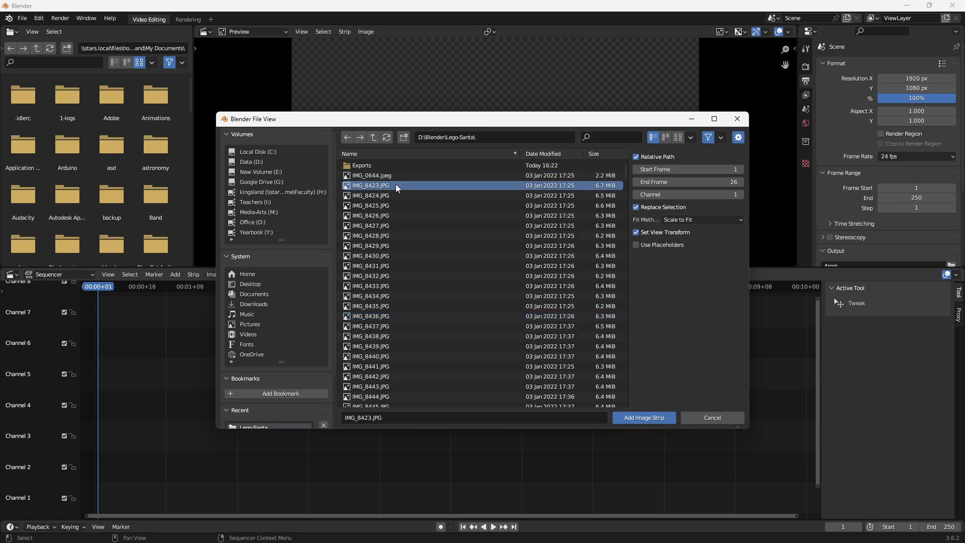
{"action": "left_click", "coordinate": [462, 306], "text": "shift"}
{"action": "left_click_drag", "start_coordinate": [623, 168], "coordinate": [625, 417]}
{"action": "left_click", "coordinate": [435, 401], "text": "shift"}
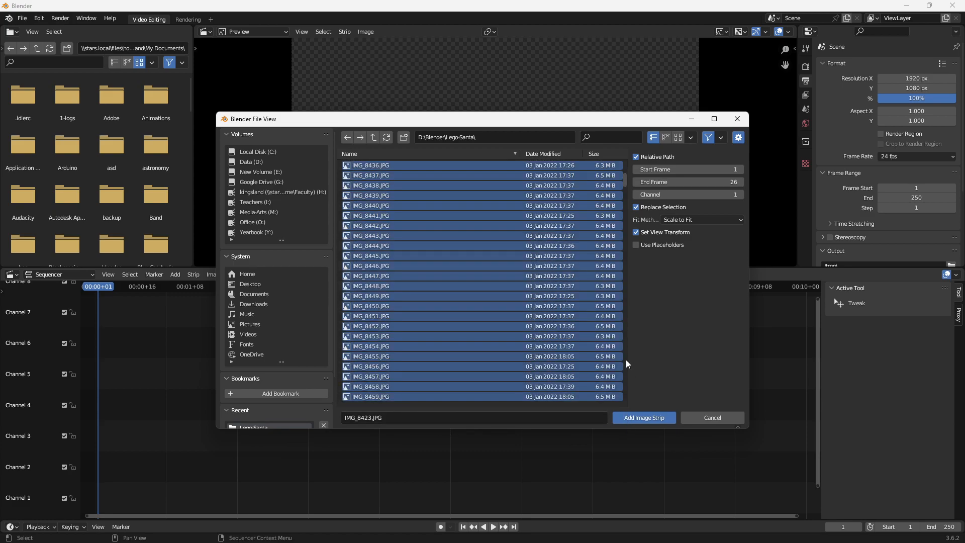
{"action": "left_click_drag", "start_coordinate": [623, 179], "coordinate": [625, 158]}
{"action": "left_click", "coordinate": [418, 215]}
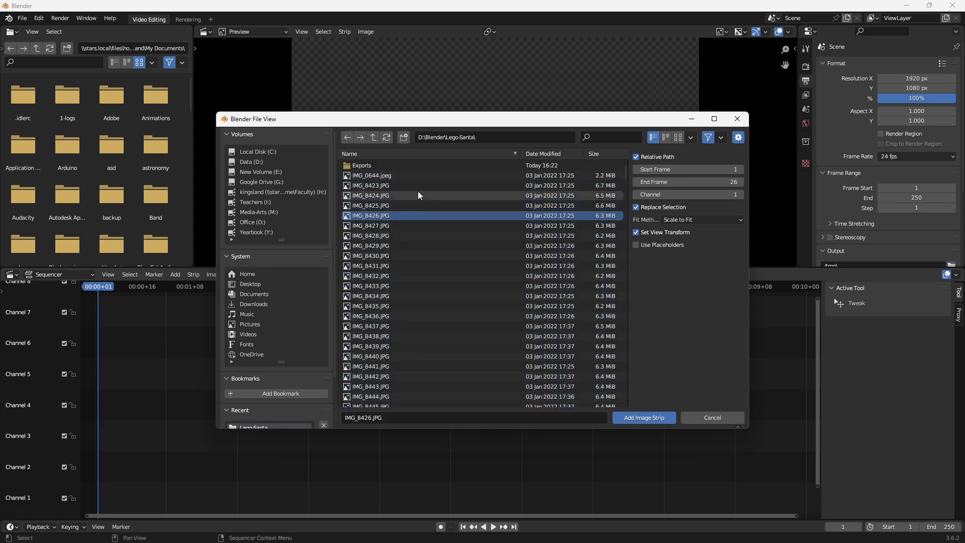
- Select the photos from IMG_8423.JPG through IMG_8836.JPG and add them to the sequencer as one image strip
{"action": "left_click", "coordinate": [396, 185]}
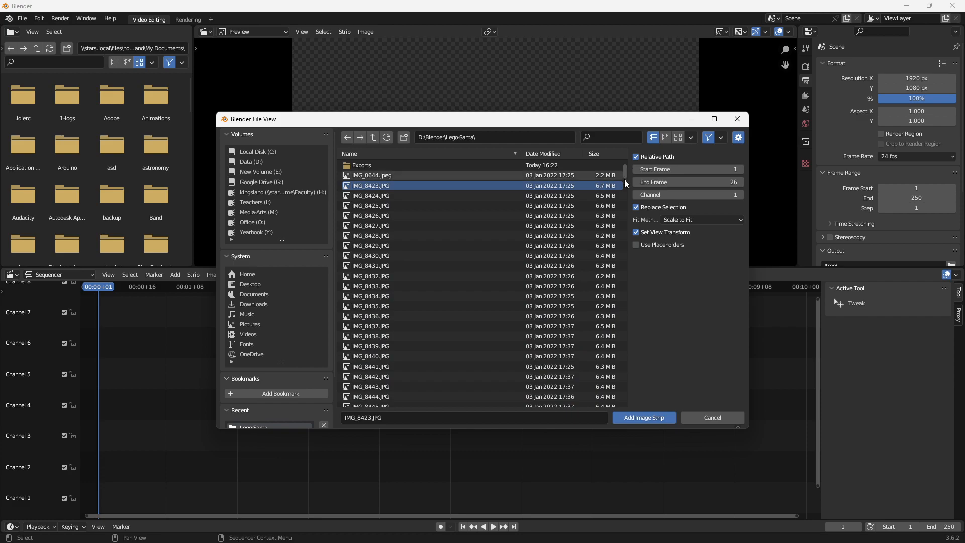
{"action": "mouse_move", "coordinate": [624, 173]}
{"action": "left_mouse_down"}
{"action": "mouse_move", "coordinate": [624, 314]}
{"action": "mouse_move", "coordinate": [626, 161]}
{"action": "left_mouse_up"}
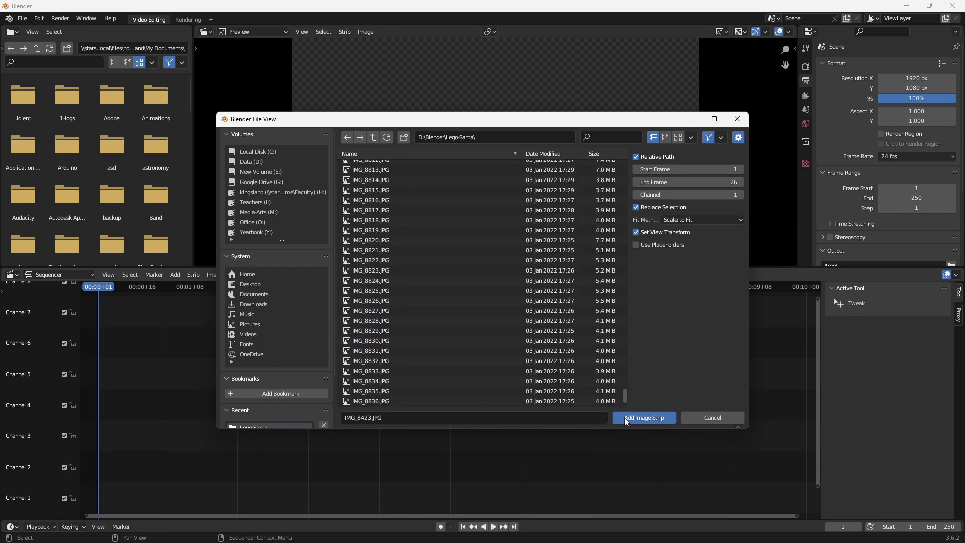
{"action": "left_click", "coordinate": [403, 401], "text": "shift"}
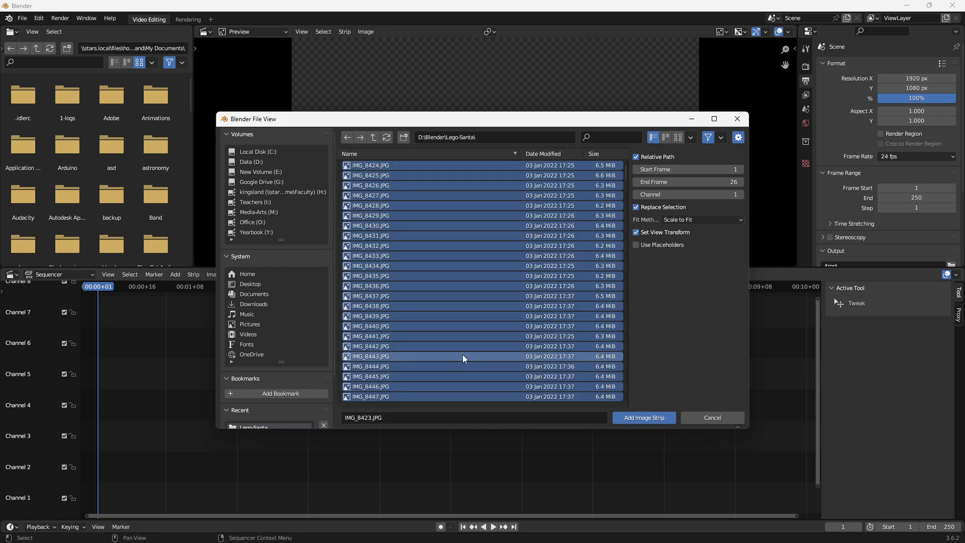
{"action": "scroll", "coordinate": [462, 355], "scroll_direction": "up", "scroll_amount": 3}
{"action": "scroll", "coordinate": [492, 311], "scroll_direction": "down", "scroll_amount": 10}
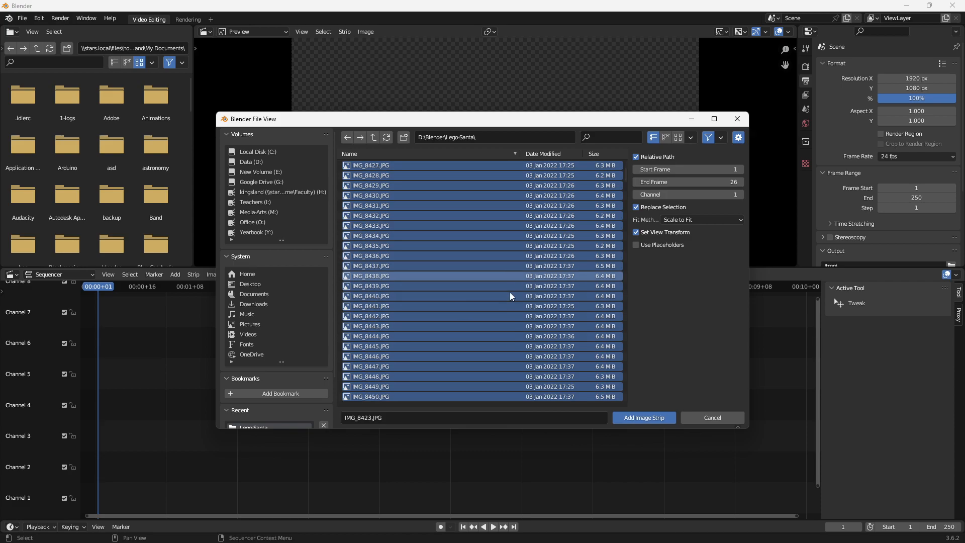
{"action": "left_click", "coordinate": [646, 417]}
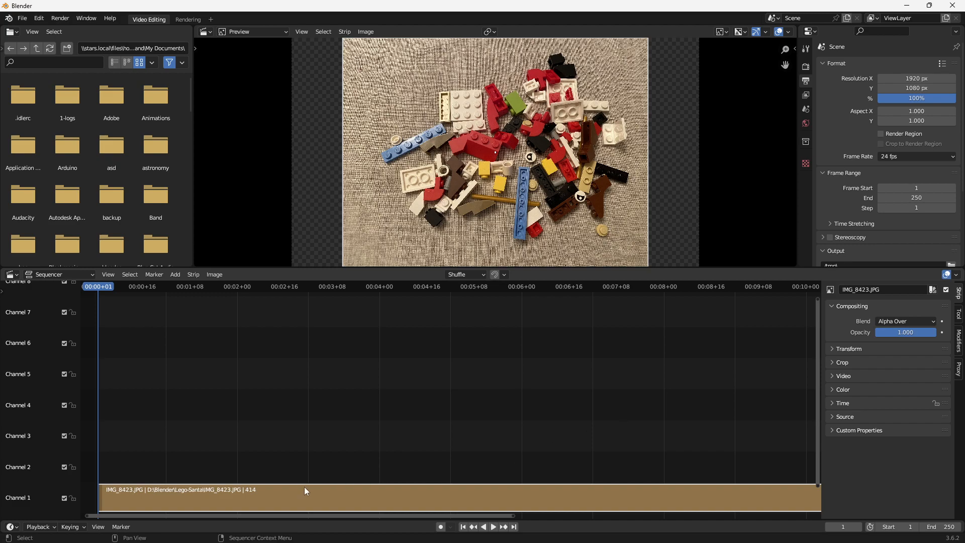
- Fit the whole image strip in the timeline and play back its beginning to check the animation
{"action": "key", "text": "space"}
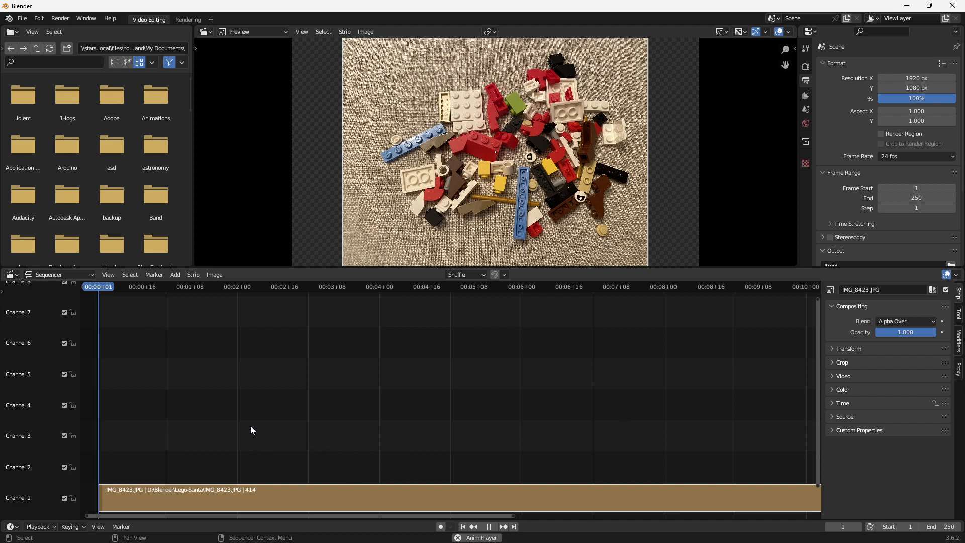
{"action": "key", "text": "space"}
{"action": "key", "text": "Home"}
{"action": "scroll", "coordinate": [533, 409], "scroll_direction": "down", "scroll_amount": 4}
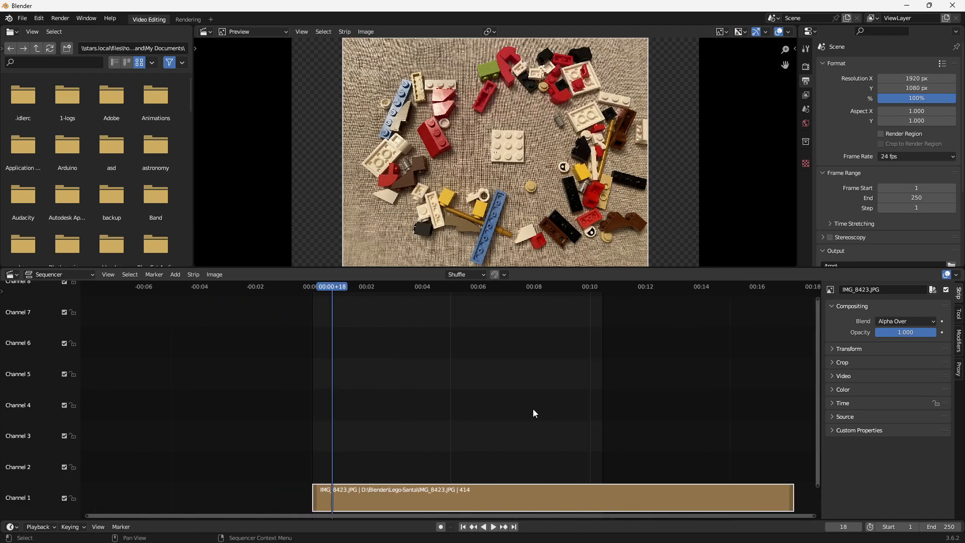
{"action": "key", "text": "space"}
{"action": "key", "text": "shift+Left"}
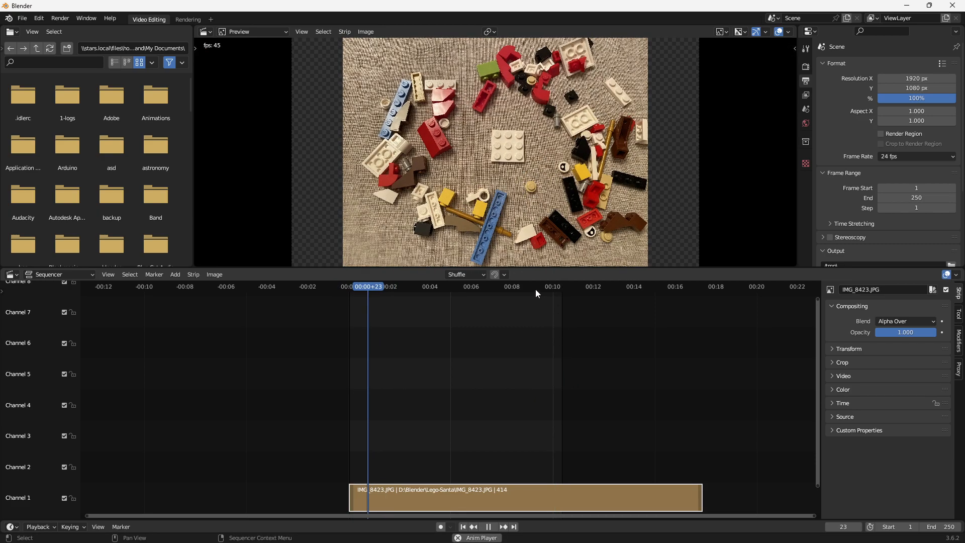
{"action": "left_click", "coordinate": [506, 285]}
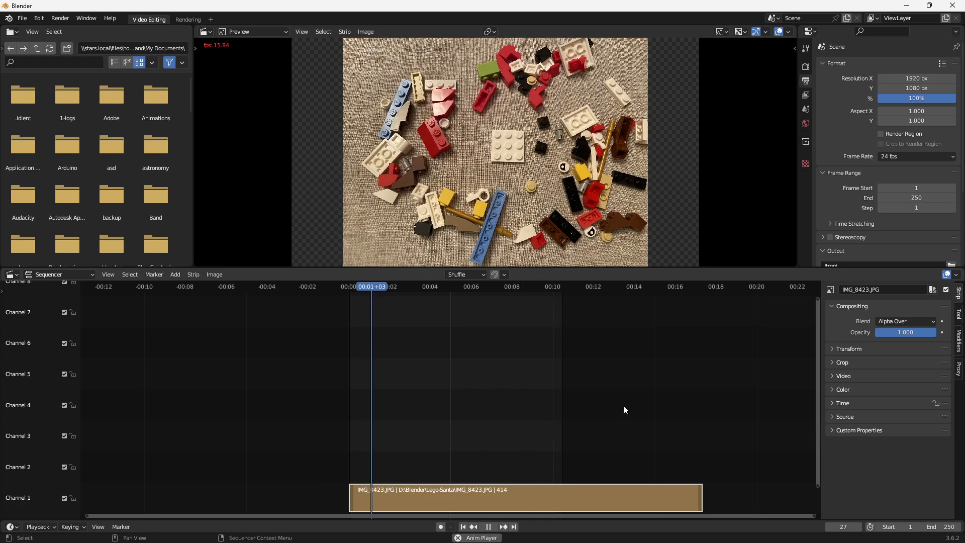
{"action": "key", "text": "space"}
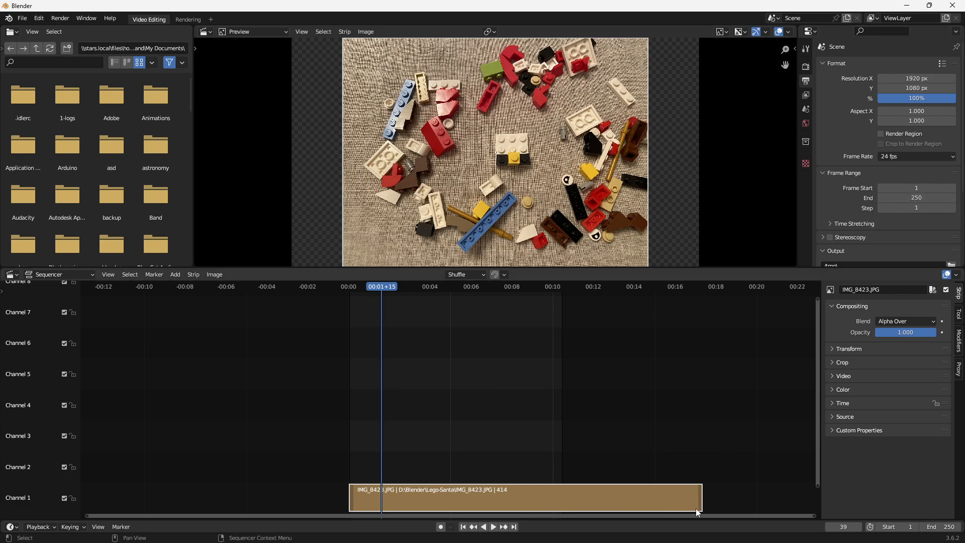
- Set the scene's end frame to 414
{"action": "left_click", "coordinate": [922, 198]}
{"action": "type", "text": "414"}
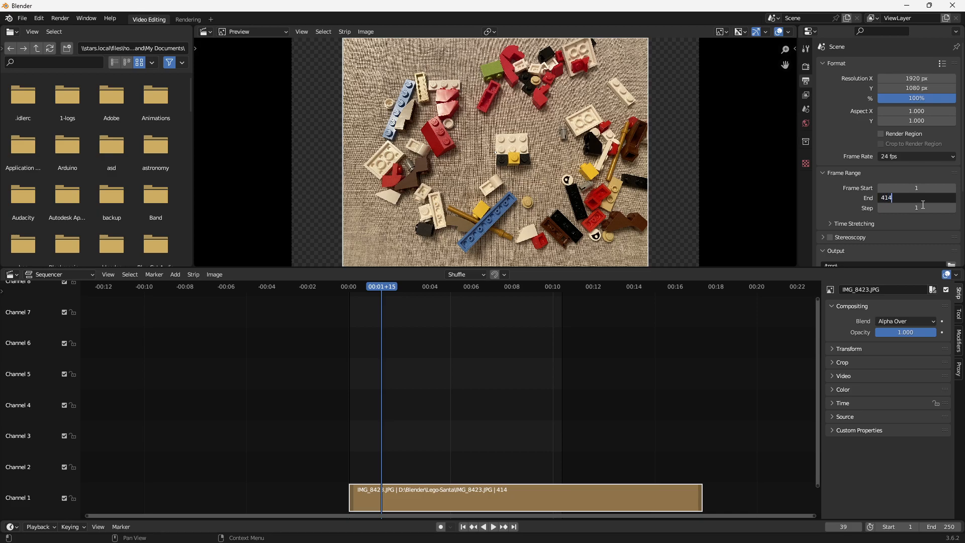
{"action": "key", "text": "Return"}
- Move the playhead to about frame 347 and play the animation through the end of the frame range
{"action": "left_click_drag", "start_coordinate": [656, 290], "coordinate": [643, 296]}
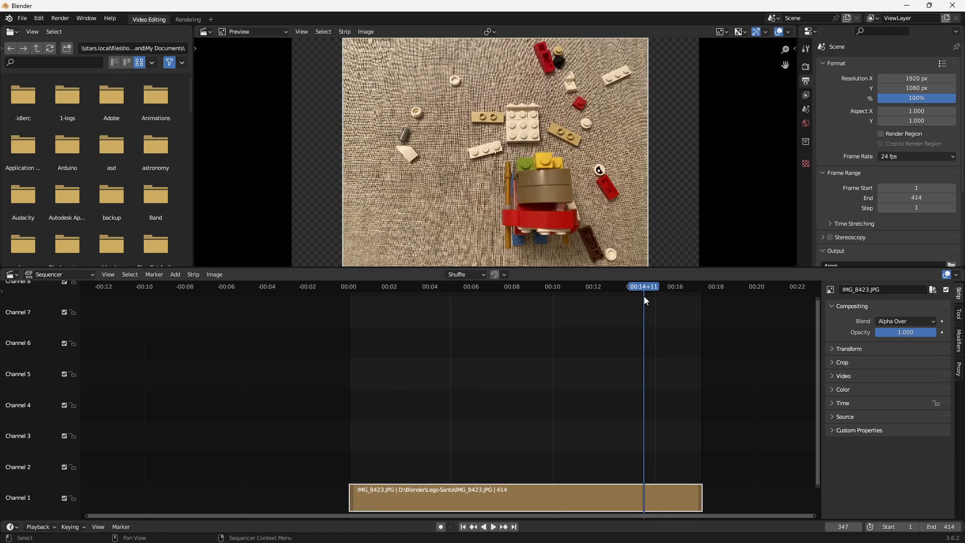
{"action": "key", "text": "space"}
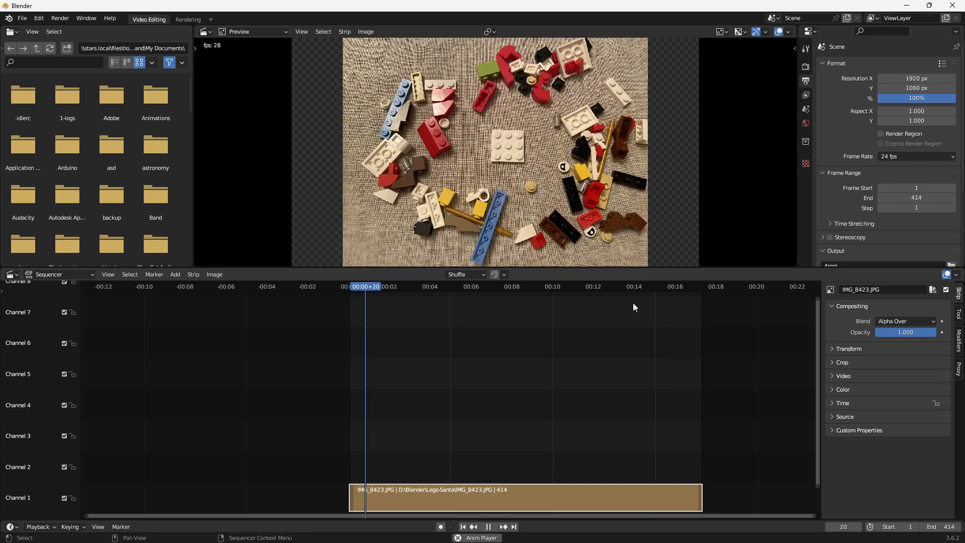
{"action": "key", "text": "space"}
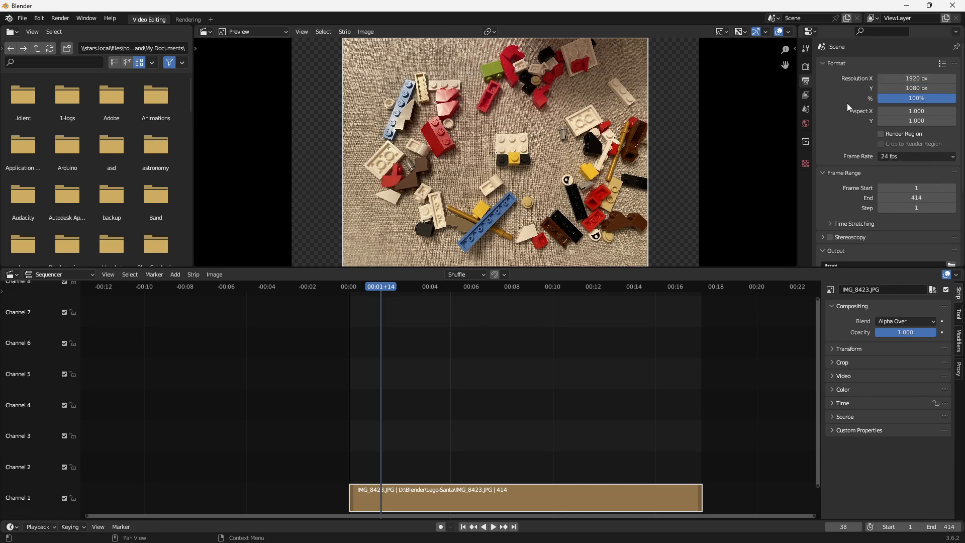
- Change the scene's frame rate to a custom value of 18 fps
{"action": "left_click", "coordinate": [913, 156]}
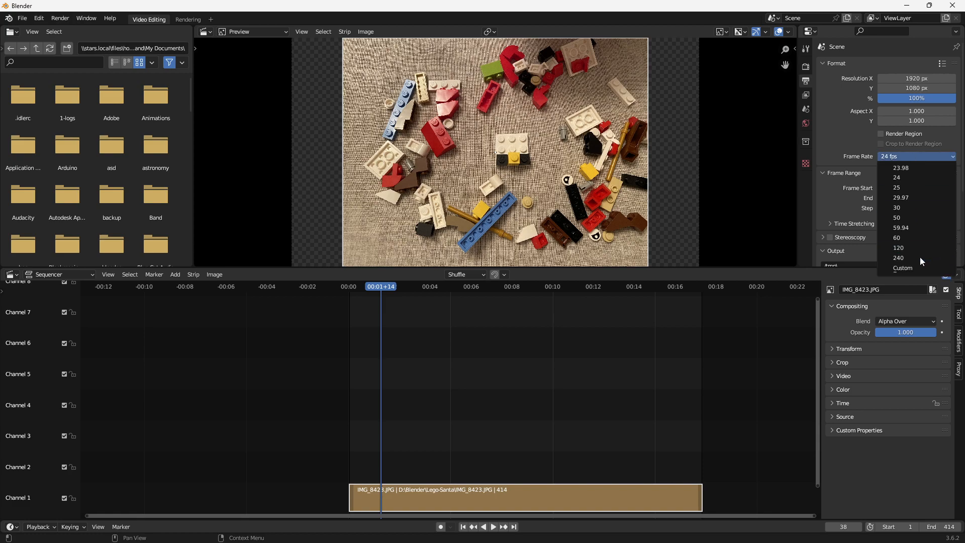
{"action": "left_click", "coordinate": [915, 268]}
{"action": "left_click", "coordinate": [916, 167]}
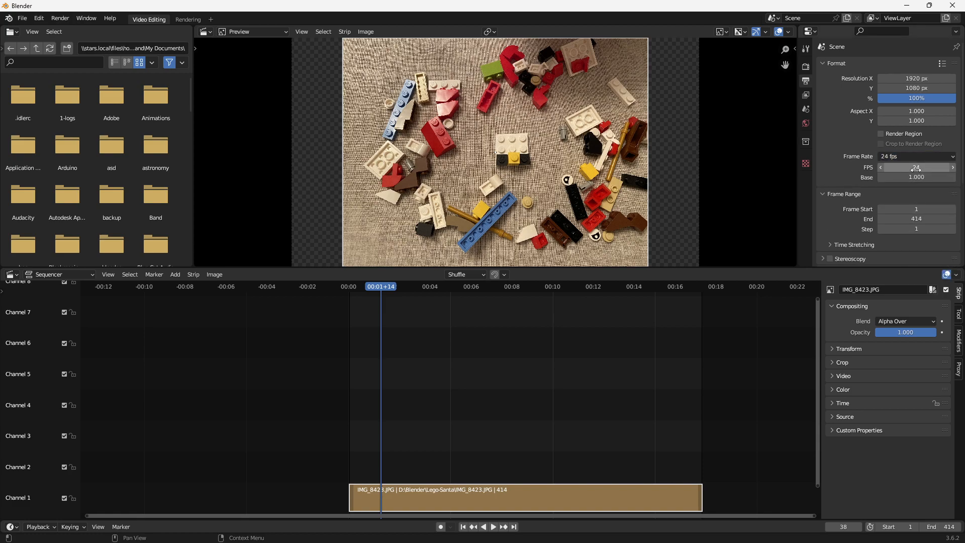
{"action": "type", "text": "18"}
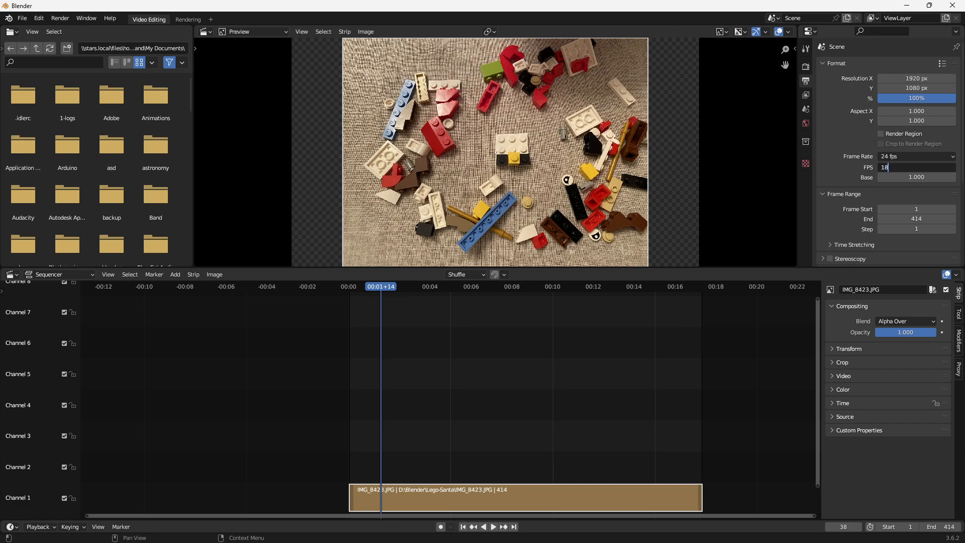
{"action": "key", "text": "Return"}
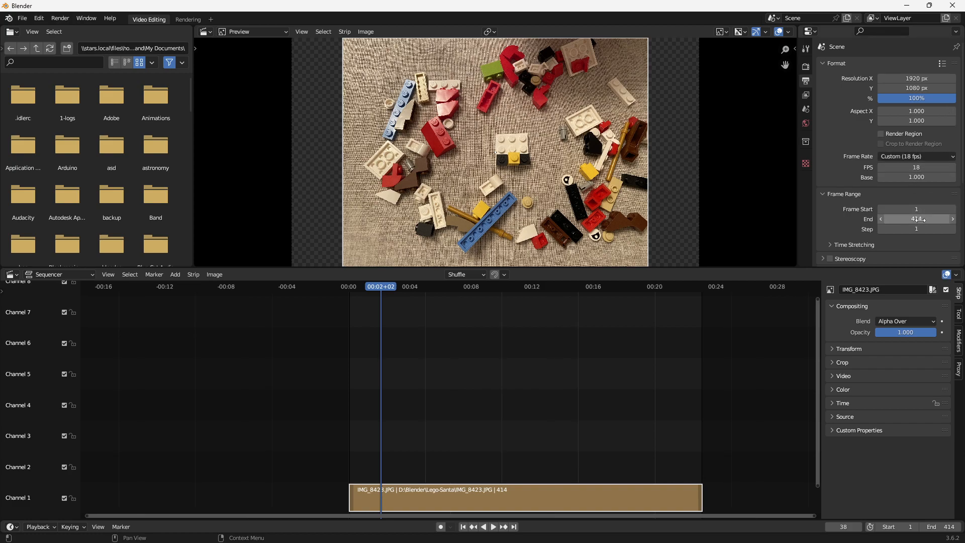
- Set the render output folder to D:\Blender\Lego-Santa\Exports\
{"action": "scroll", "coordinate": [899, 211], "scroll_direction": "down", "scroll_amount": 1}
{"action": "scroll", "coordinate": [899, 211], "scroll_direction": "down", "scroll_amount": 5}
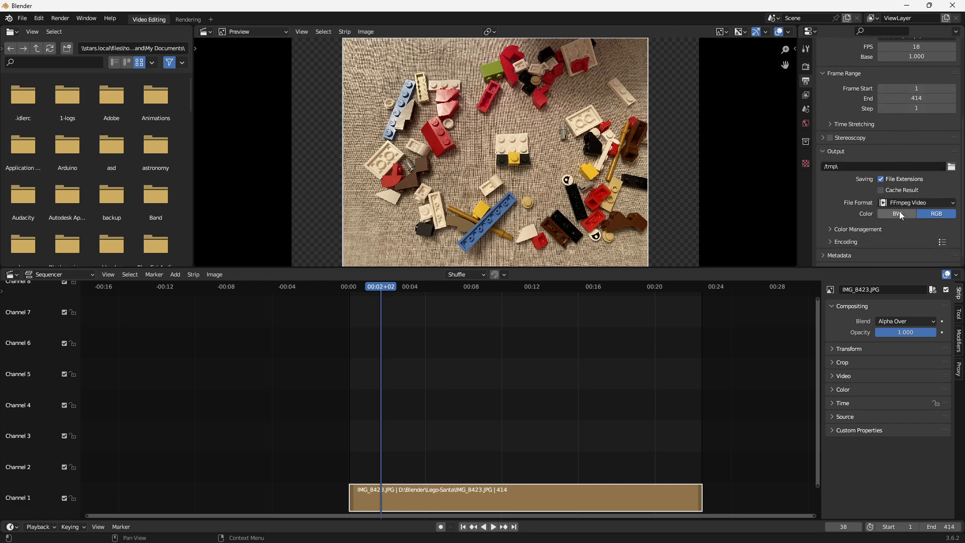
{"action": "left_click", "coordinate": [952, 166]}
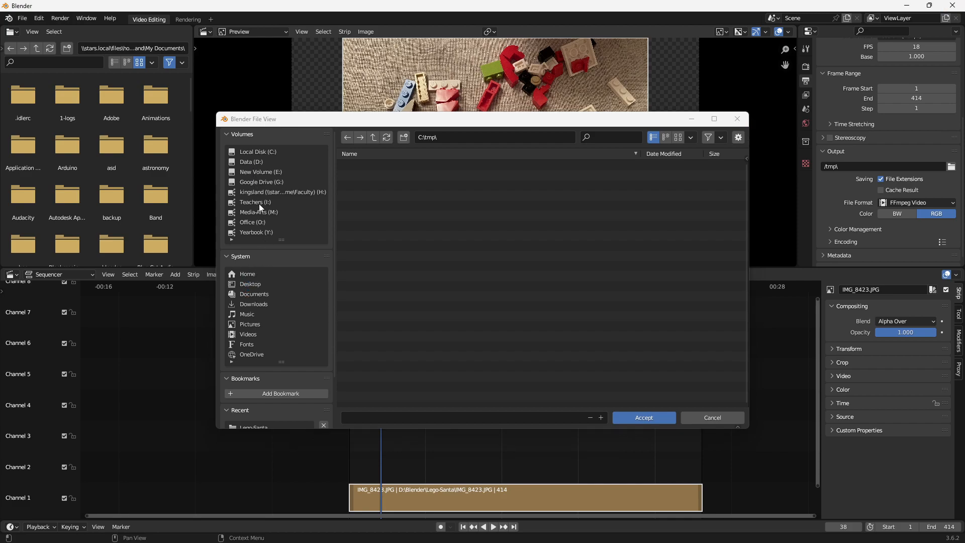
{"action": "left_click", "coordinate": [254, 161]}
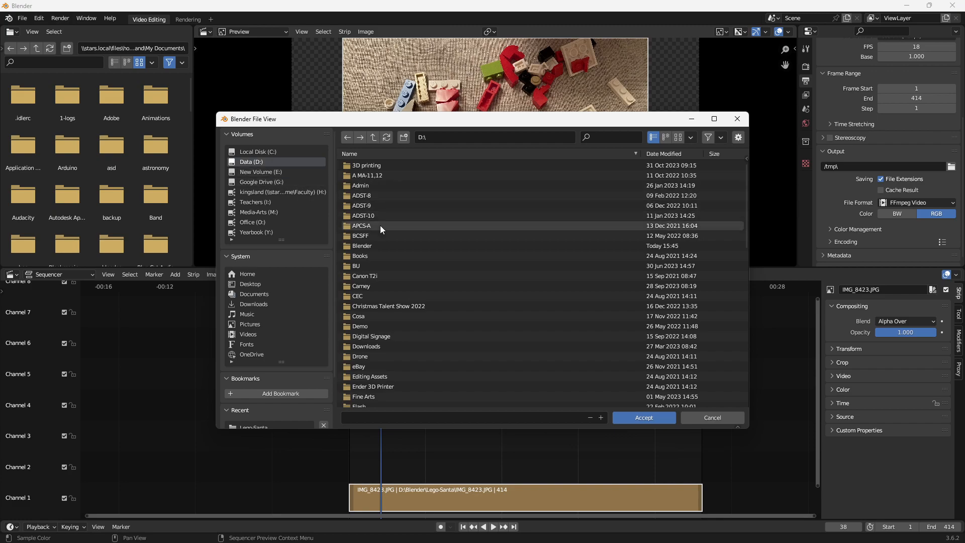
{"action": "double_click", "coordinate": [360, 246]}
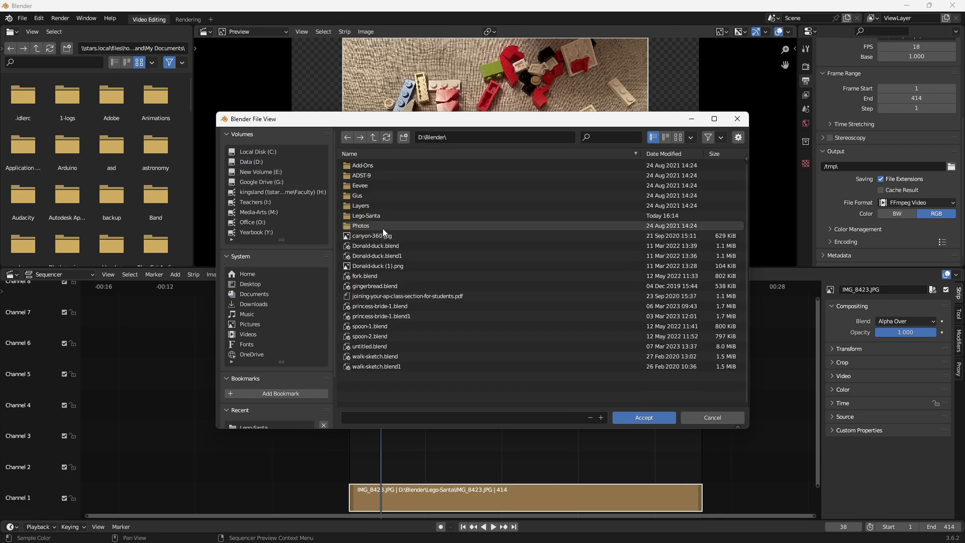
{"action": "double_click", "coordinate": [365, 215]}
{"action": "left_click", "coordinate": [356, 166]}
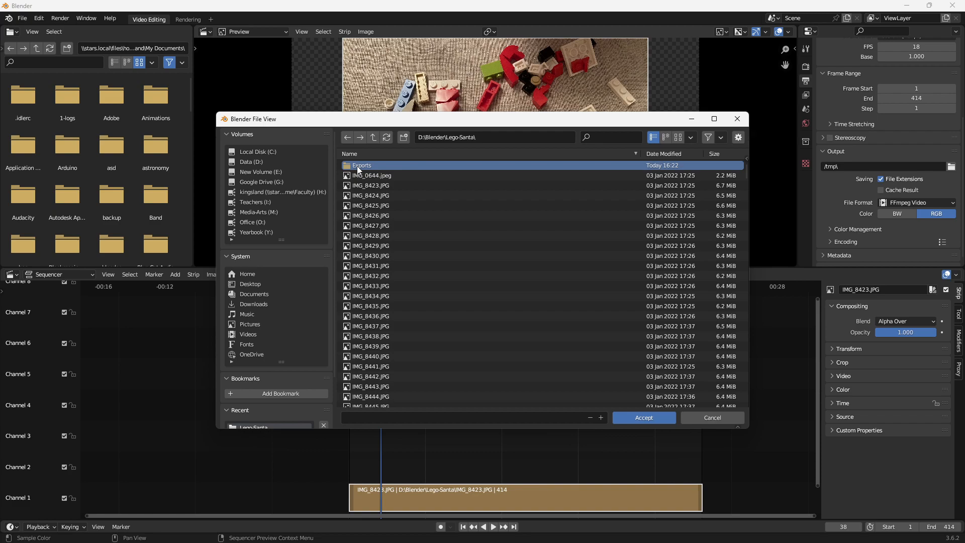
{"action": "left_click", "coordinate": [649, 419]}
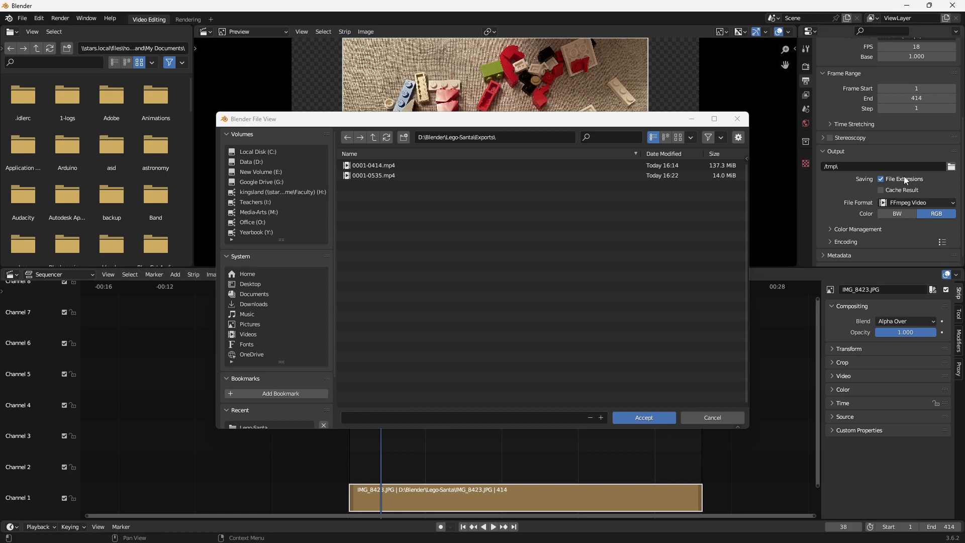
{"action": "left_click", "coordinate": [646, 419]}
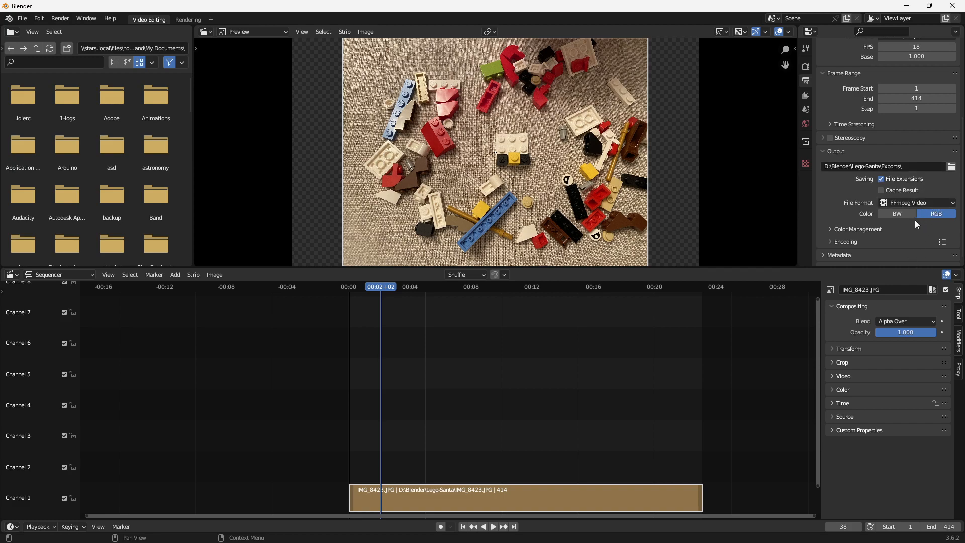
- Expand the video encoding settings and set the output quality to High Quality, leaving the codec on H.264
{"action": "scroll", "coordinate": [870, 221], "scroll_direction": "down", "scroll_amount": 1}
{"action": "left_click", "coordinate": [832, 232]}
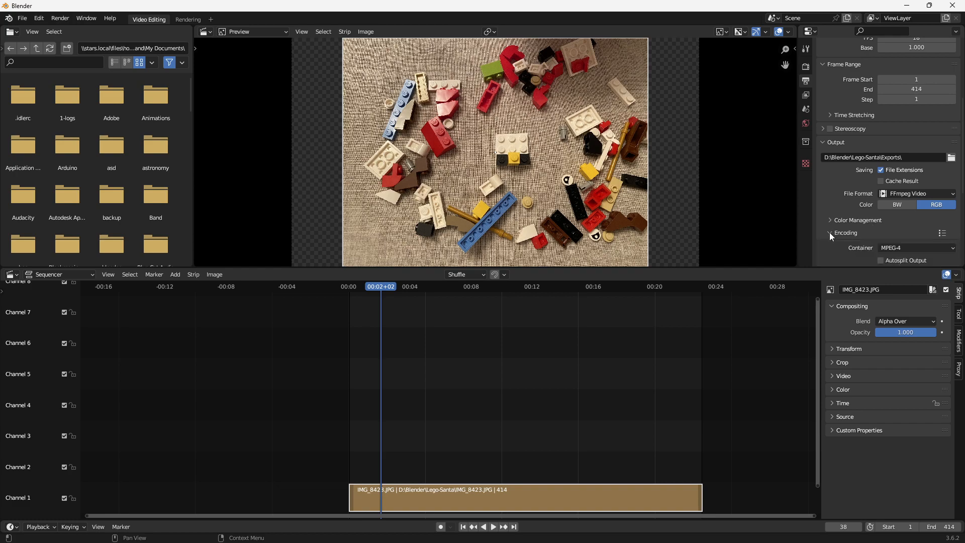
{"action": "scroll", "coordinate": [906, 231], "scroll_direction": "down", "scroll_amount": 3}
{"action": "scroll", "coordinate": [915, 186], "scroll_direction": "down", "scroll_amount": 2}
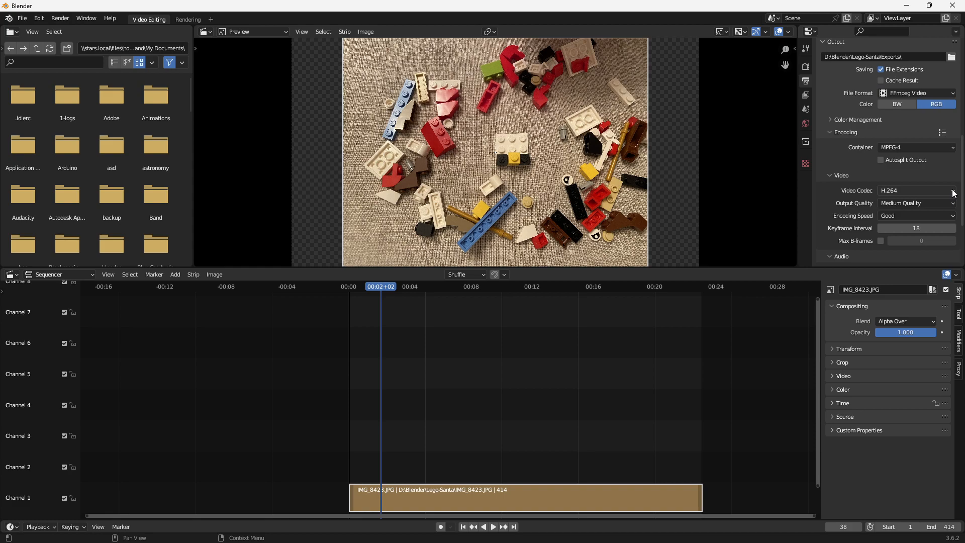
{"action": "left_click", "coordinate": [945, 191]}
{"action": "left_click", "coordinate": [917, 190]}
{"action": "left_click", "coordinate": [927, 206]}
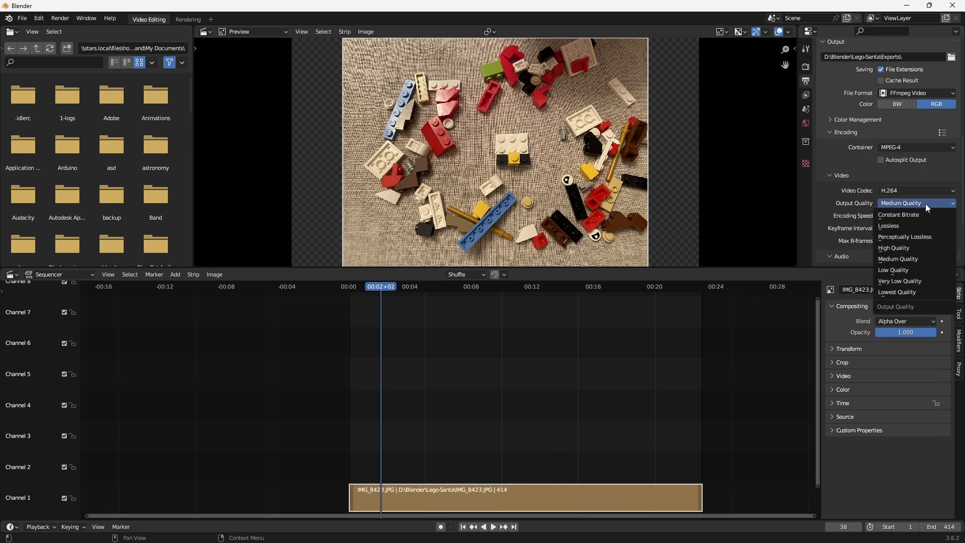
{"action": "left_click", "coordinate": [903, 248]}
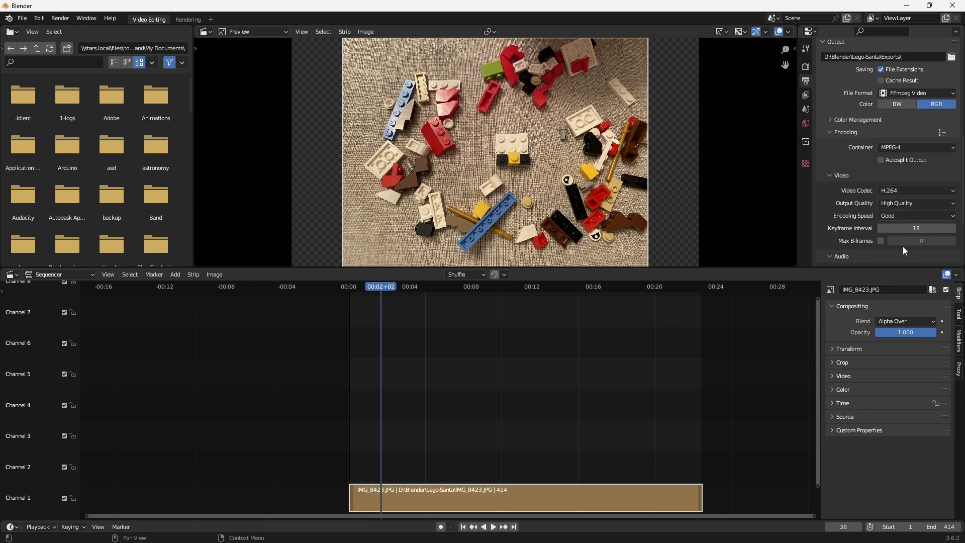
- Check the encoding speed options, keeping Good, and examine the audio encoding settings
{"action": "left_click", "coordinate": [911, 215]}
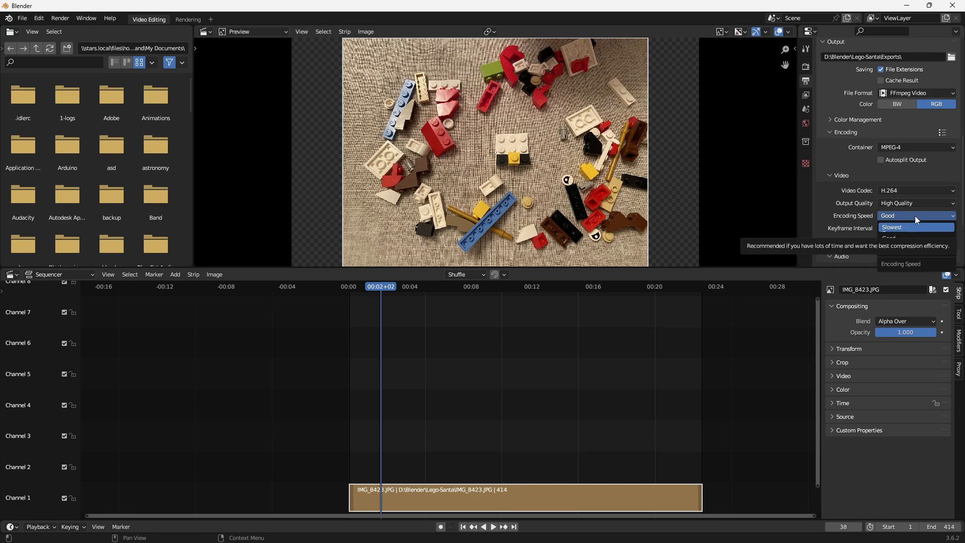
{"action": "left_click", "coordinate": [914, 216]}
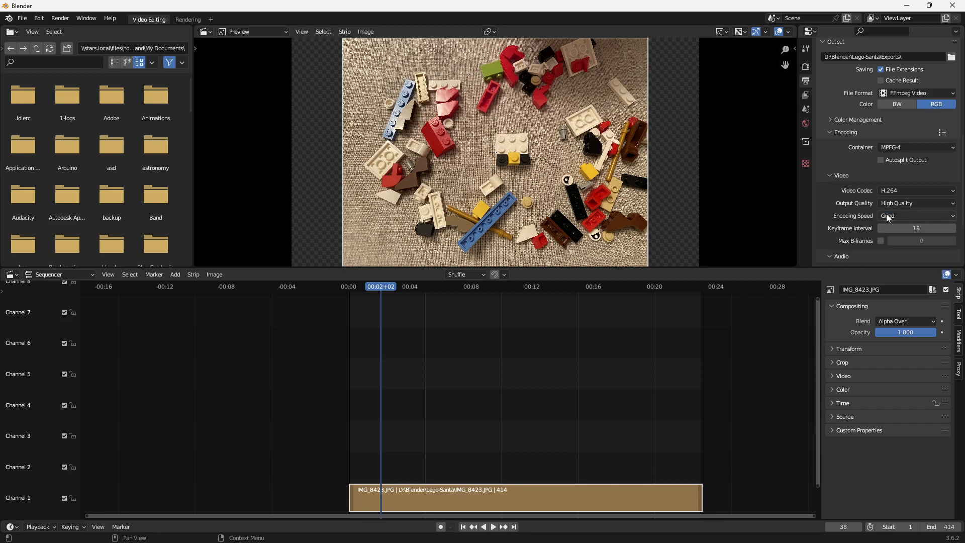
{"action": "scroll", "coordinate": [882, 210], "scroll_direction": "down", "scroll_amount": 4}
{"action": "scroll", "coordinate": [901, 183], "scroll_direction": "down", "scroll_amount": 1}
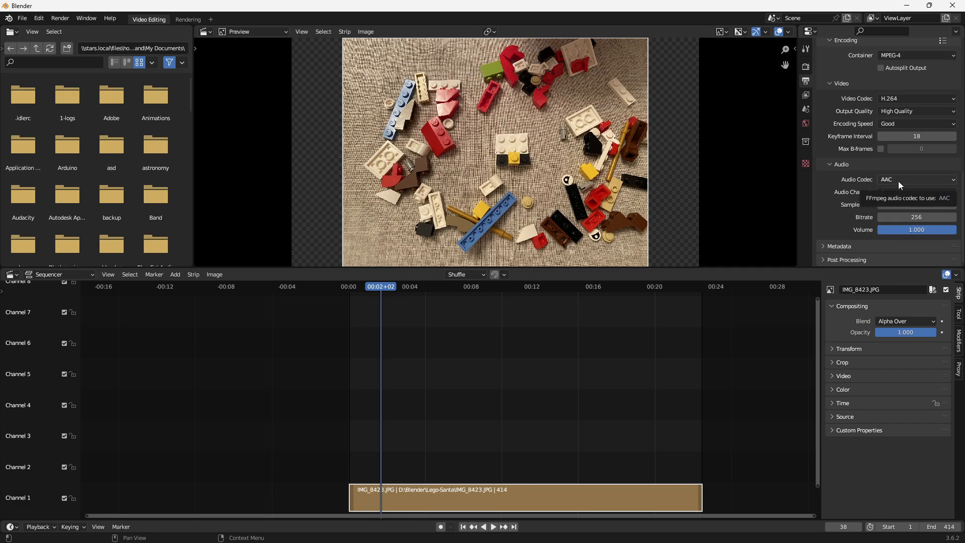
- Start rendering the full animation, then leave the render window
{"action": "left_click", "coordinate": [56, 19]}
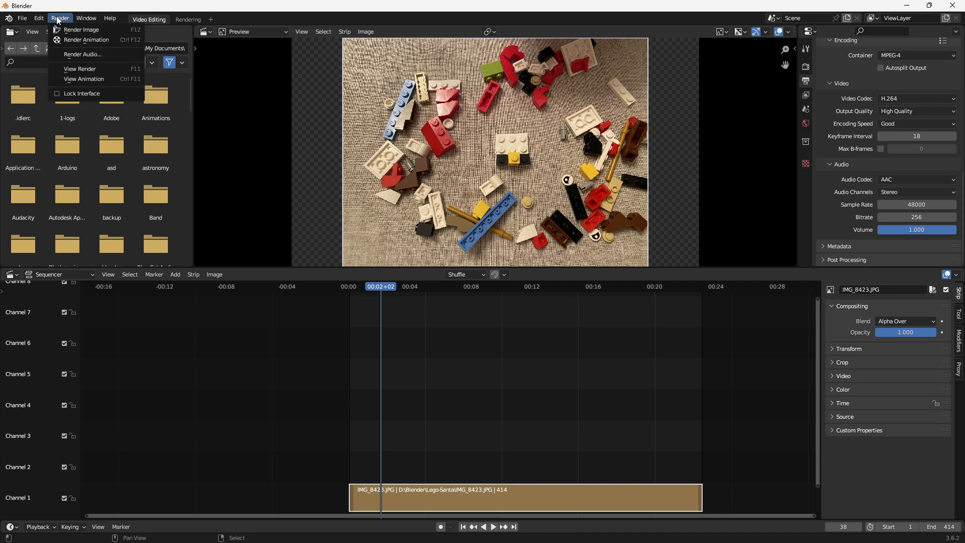
{"action": "left_click", "coordinate": [57, 38]}
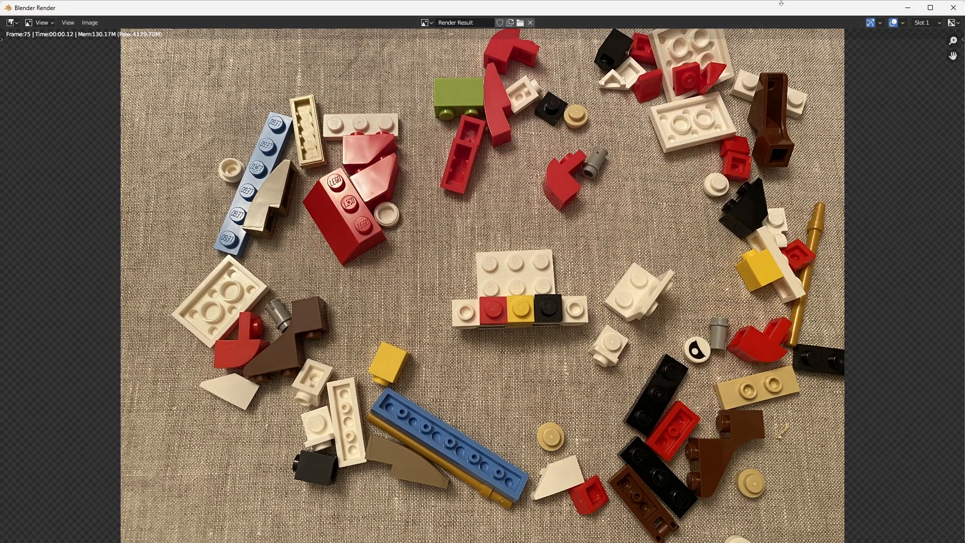
{"action": "key", "text": "Escape"}
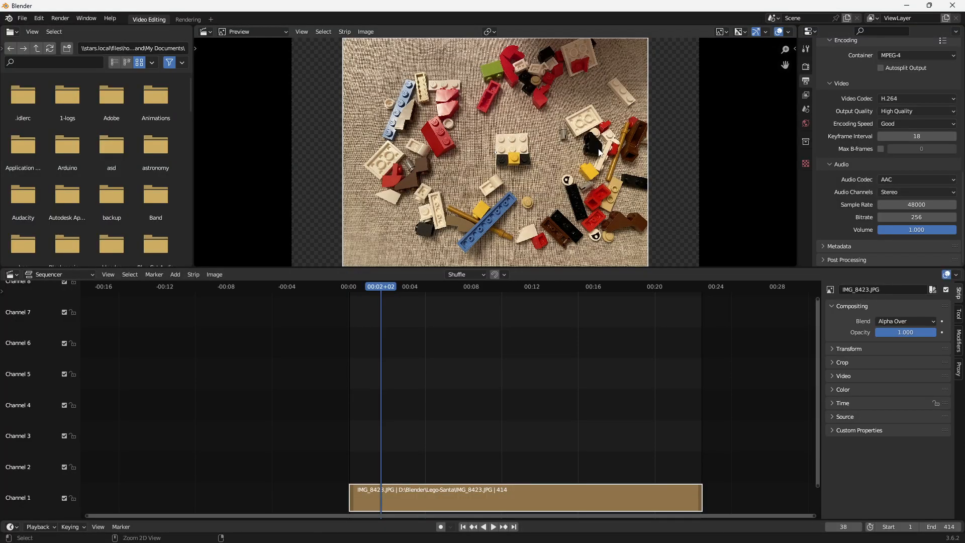
- Save the project in D:\Blender\Lego-Santa\ over the existing santa.blend file
{"action": "key", "text": "ctrl+s"}
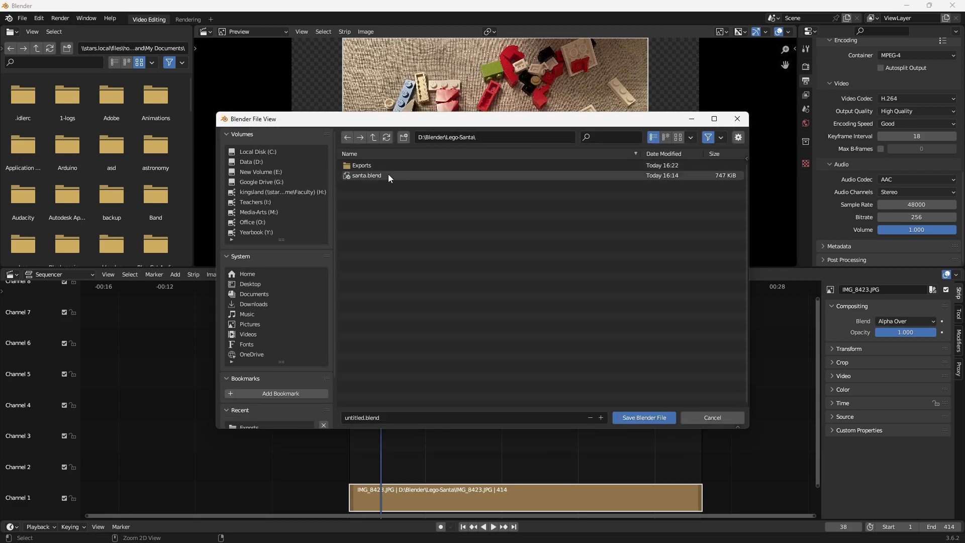
{"action": "left_click", "coordinate": [371, 176]}
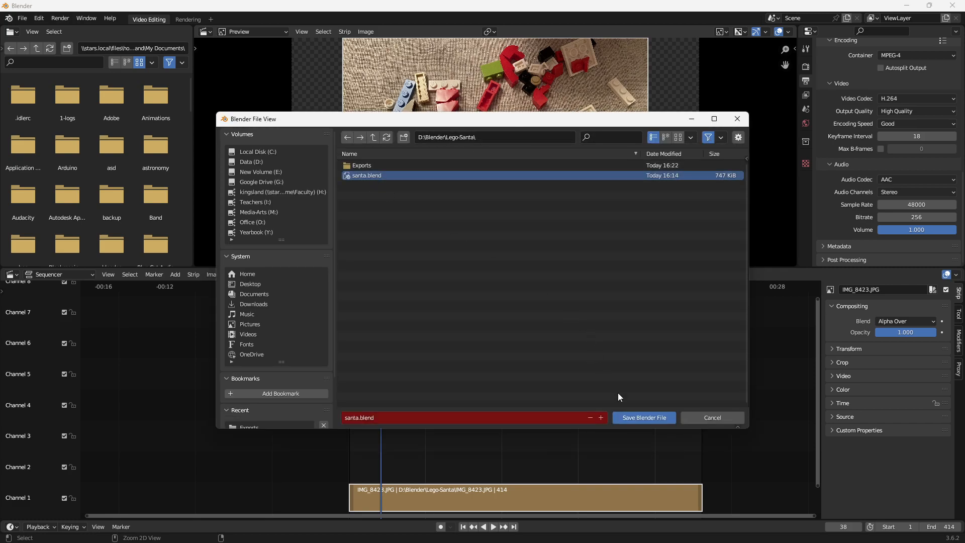
{"action": "left_click", "coordinate": [644, 417]}
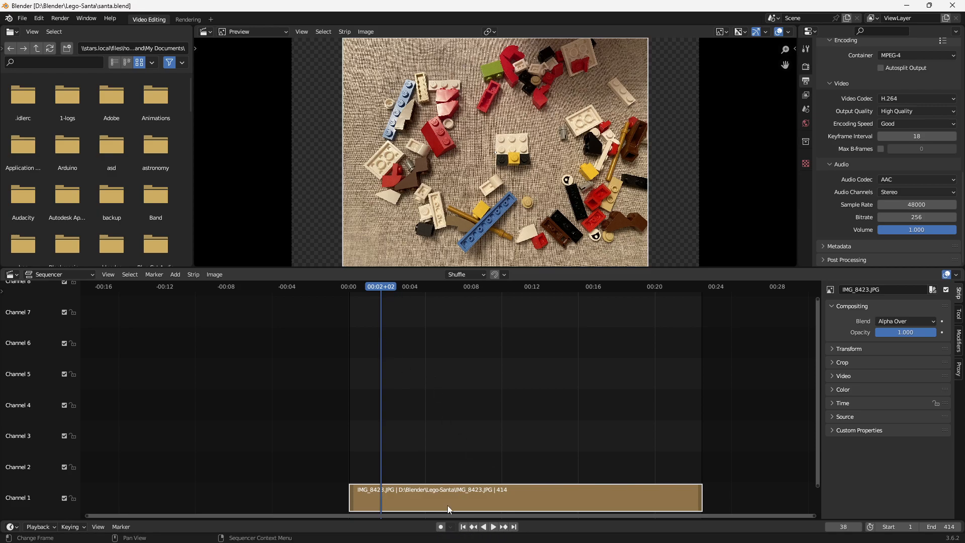
- Shift the image sequence just over one second along channel 1 and add IMG_8423.JPG before it from D:\Blender\Lego-Santa in File Explorer
{"action": "left_click_drag", "start_coordinate": [430, 496], "coordinate": [452, 503]}
{"action": "left_click", "coordinate": [171, 531]}
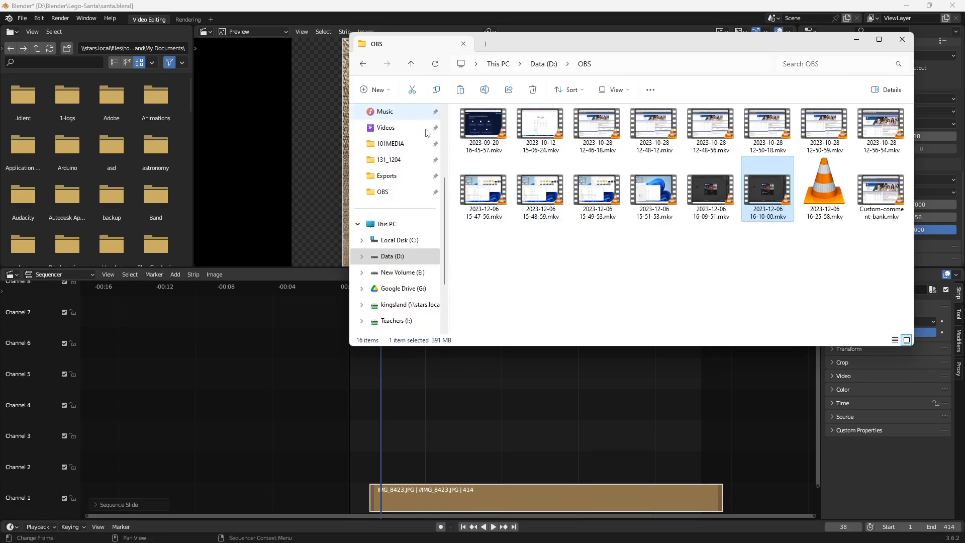
{"action": "left_click", "coordinate": [408, 255]}
{"action": "scroll", "coordinate": [495, 148], "scroll_direction": "up", "scroll_amount": 9}
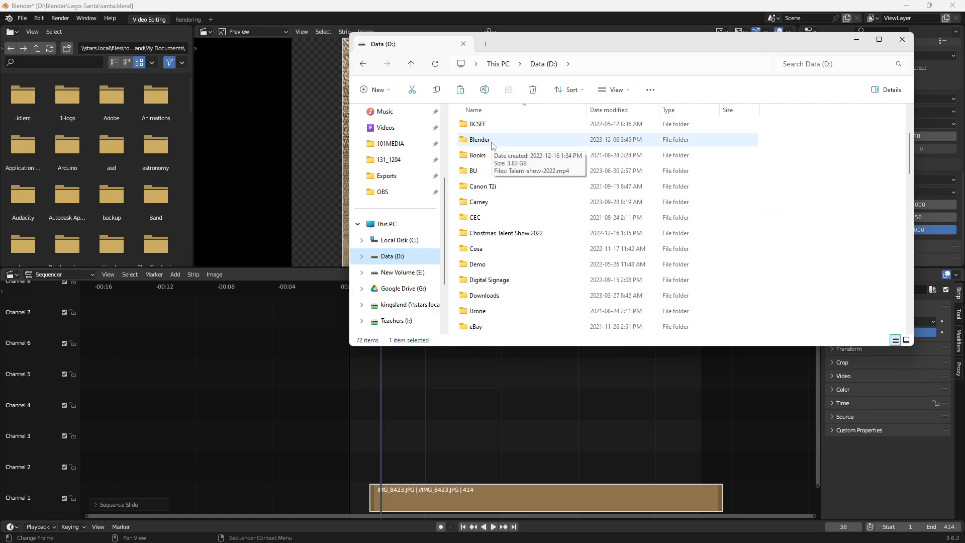
{"action": "double_click", "coordinate": [492, 141]}
{"action": "double_click", "coordinate": [500, 191]}
{"action": "left_click_drag", "start_coordinate": [623, 42], "coordinate": [479, 47]}
{"action": "left_click", "coordinate": [451, 142]}
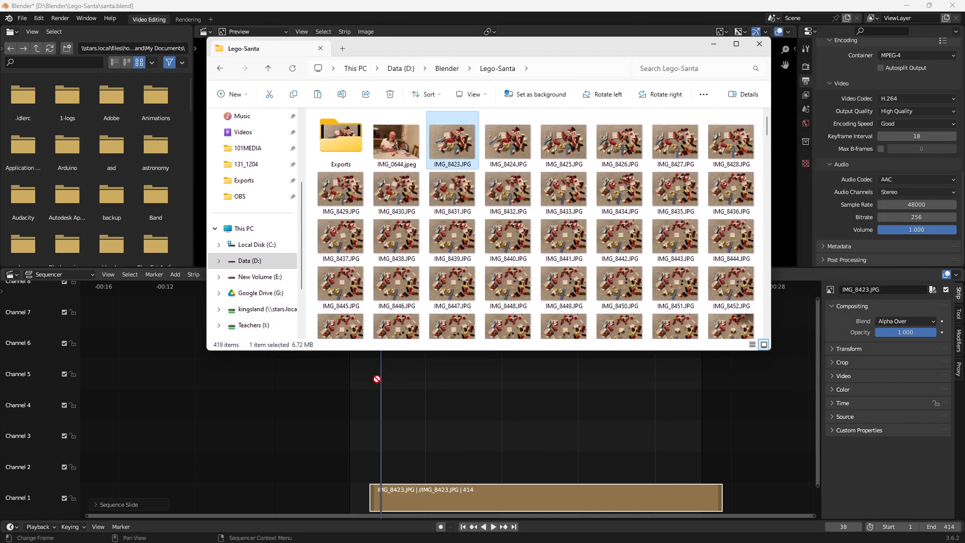
{"action": "left_click_drag", "start_coordinate": [351, 489], "coordinate": [352, 496]}
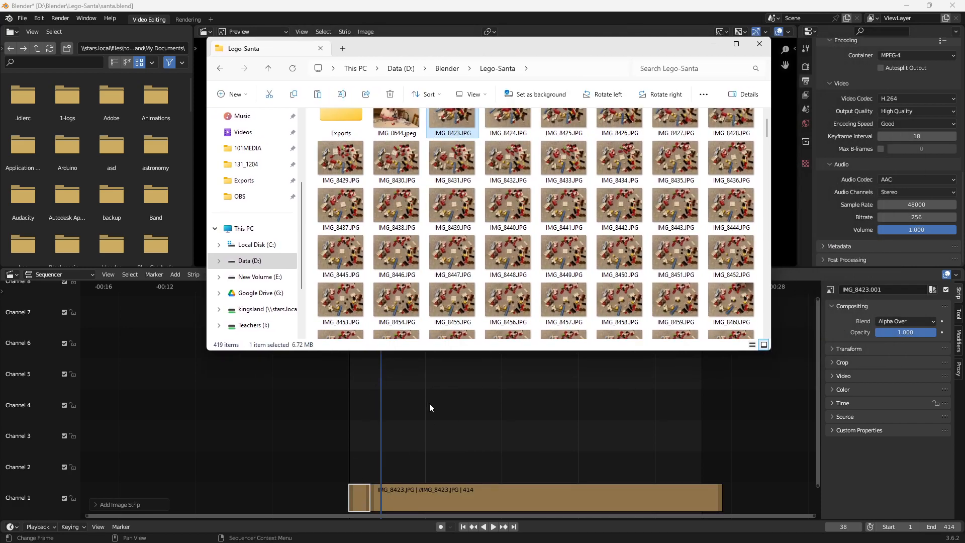
- Add IMG_8836.JPG from the Lego-Santa folder to channel 1 and butt it against the end of the image sequence
{"action": "left_click_drag", "start_coordinate": [497, 47], "coordinate": [429, 47]}
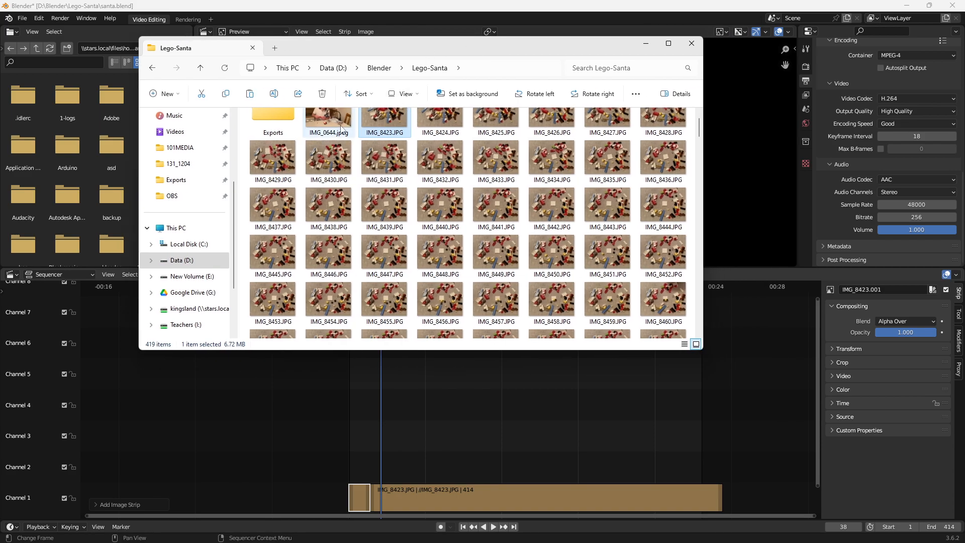
{"action": "scroll", "coordinate": [544, 198], "scroll_direction": "down", "scroll_amount": 3}
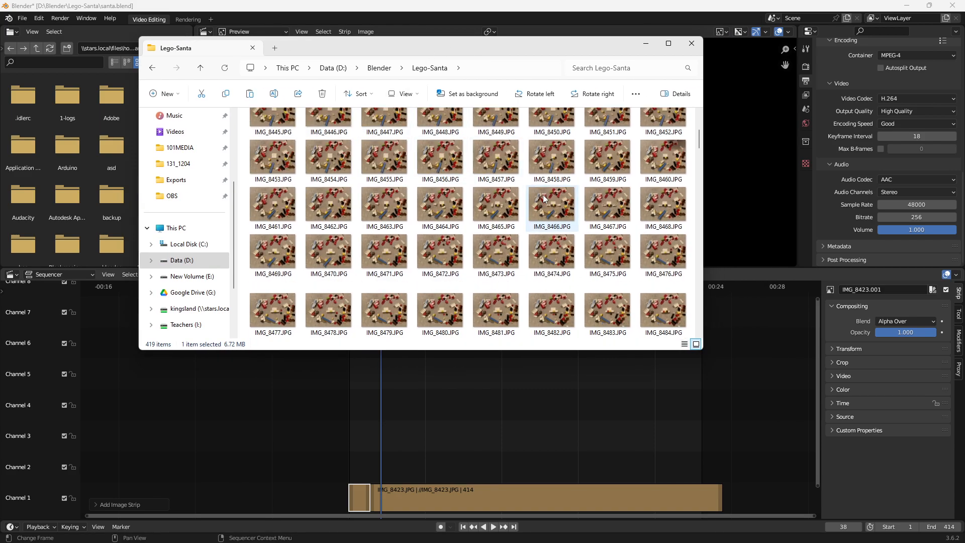
{"action": "left_click_drag", "start_coordinate": [699, 179], "coordinate": [699, 321]}
{"action": "left_click_drag", "start_coordinate": [667, 244], "coordinate": [745, 448]}
{"action": "left_click_drag", "start_coordinate": [730, 498], "coordinate": [735, 495]}
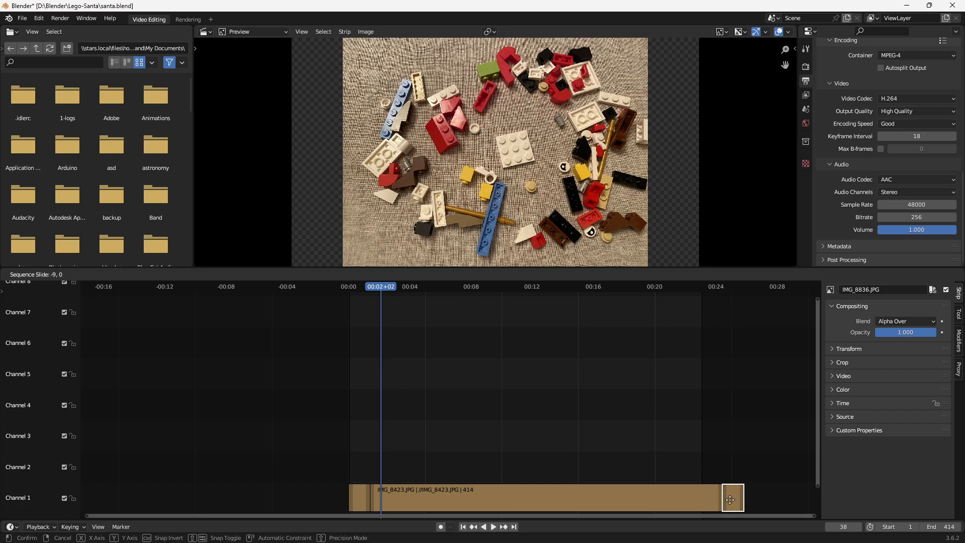
{"action": "left_click", "coordinate": [730, 500]}
- Play back the start of the video and scrub through to its end to check the added still images
{"action": "left_click_drag", "start_coordinate": [382, 285], "coordinate": [335, 288]}
{"action": "key", "text": "space"}
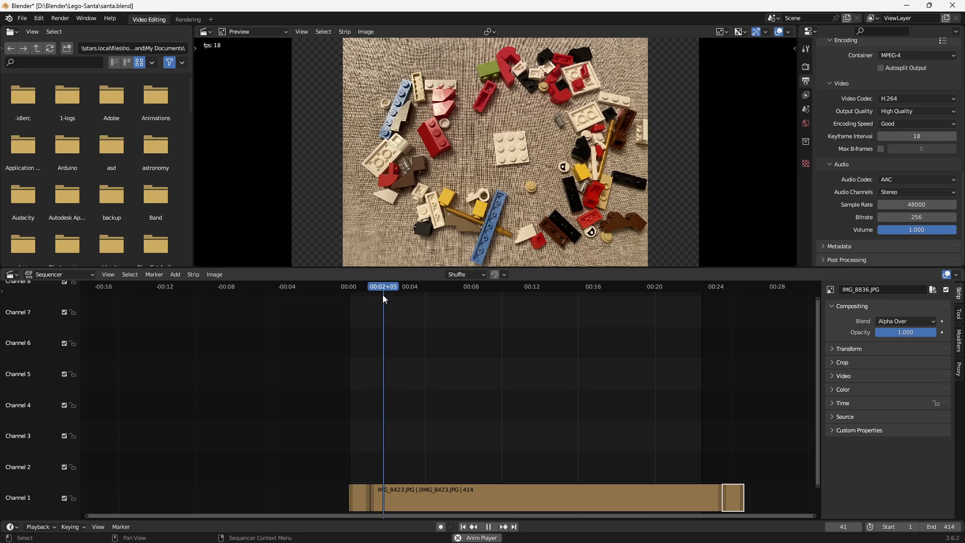
{"action": "left_click_drag", "start_coordinate": [385, 286], "coordinate": [652, 286]}
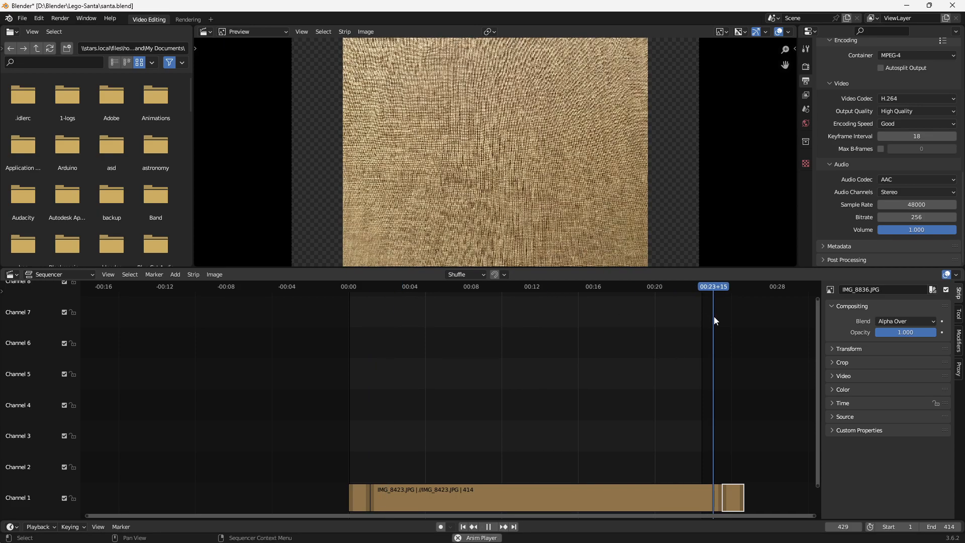
{"action": "key", "text": "space"}
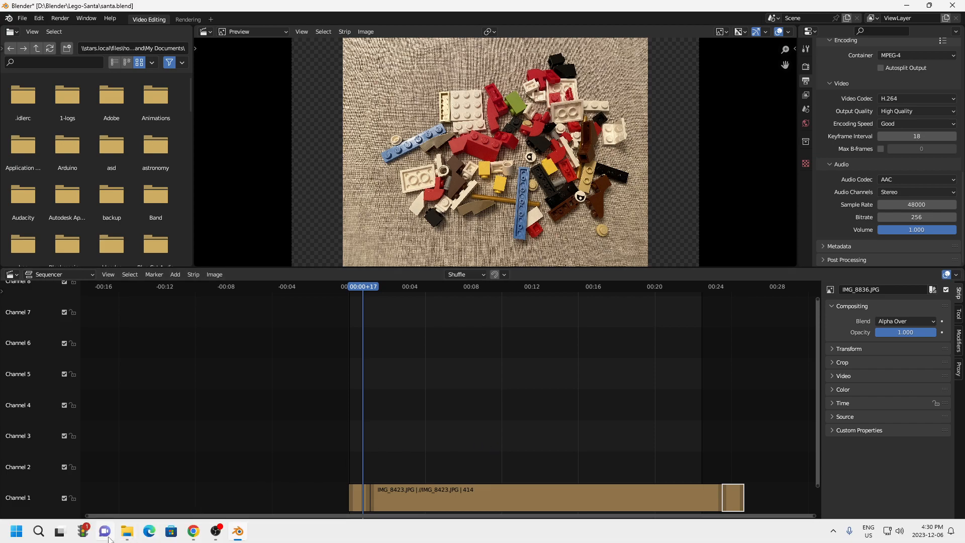
- Add Up on a Housetop.mp3 from the Lego-Santa folder to channel 2 and align its start with the first image
{"action": "left_click", "coordinate": [125, 533]}
{"action": "left_click_drag", "start_coordinate": [390, 295], "coordinate": [378, 410]}
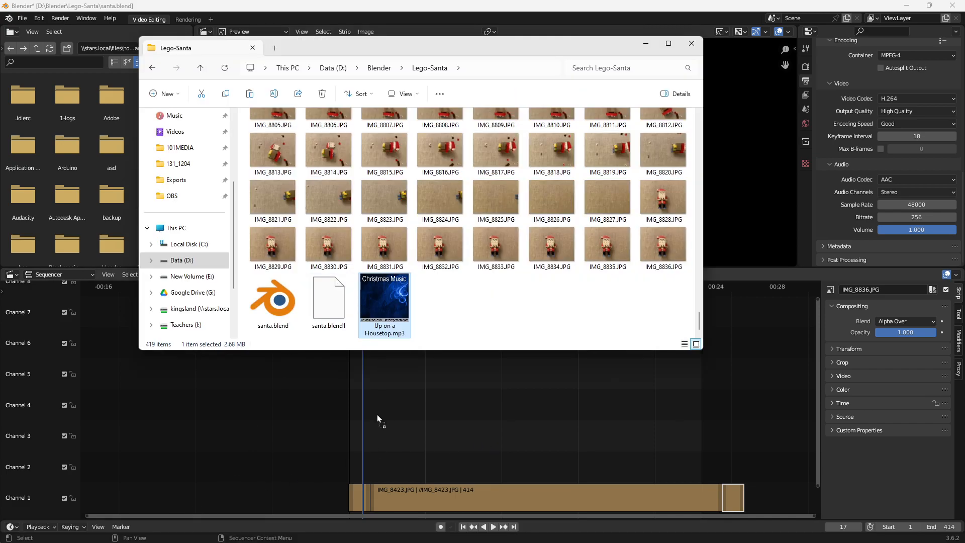
{"action": "left_click_drag", "start_coordinate": [360, 474], "coordinate": [360, 474]}
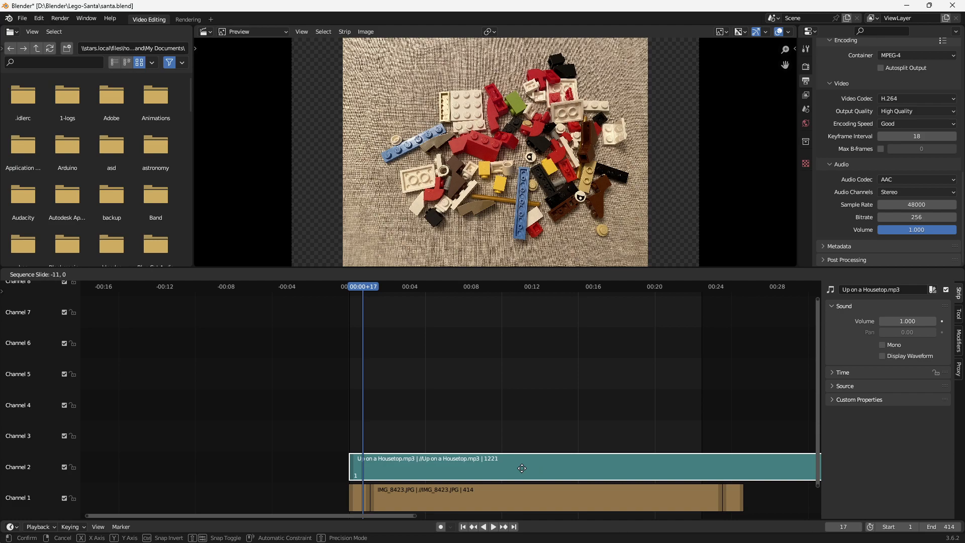
{"action": "left_click", "coordinate": [522, 468]}
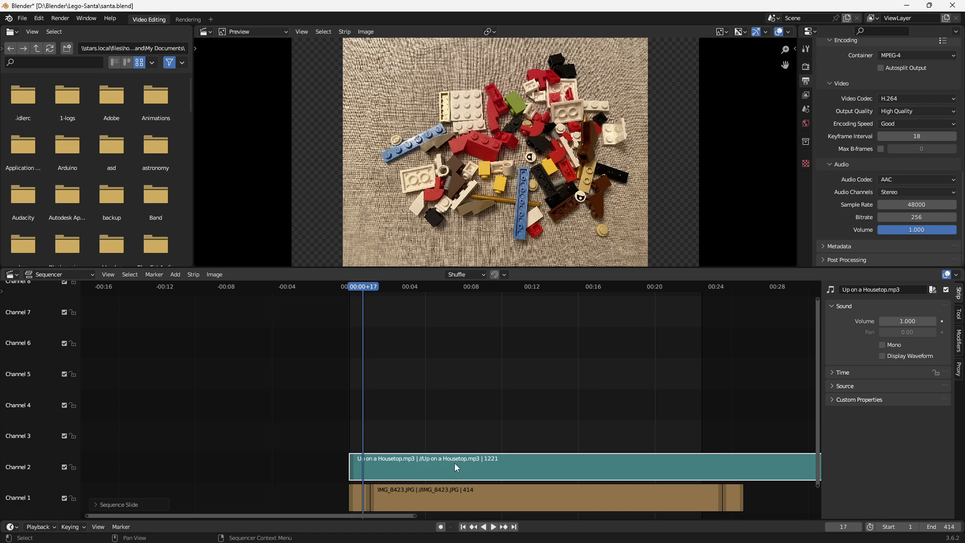
- Trim the end of the Up on a Housetop.mp3 strip so it lasts 500 frames
{"action": "scroll", "coordinate": [523, 419], "scroll_direction": "down", "scroll_amount": 4}
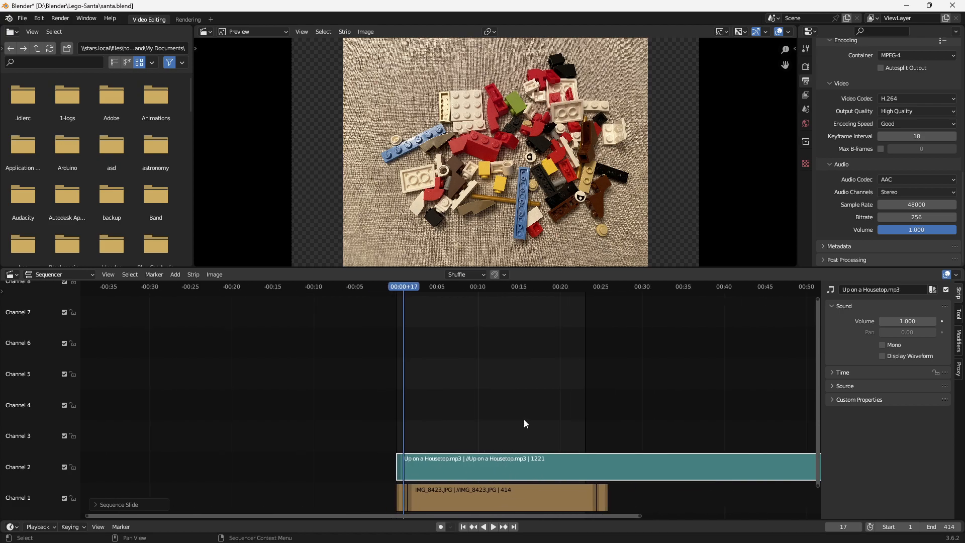
{"action": "left_click_drag", "start_coordinate": [491, 515], "coordinate": [592, 514]}
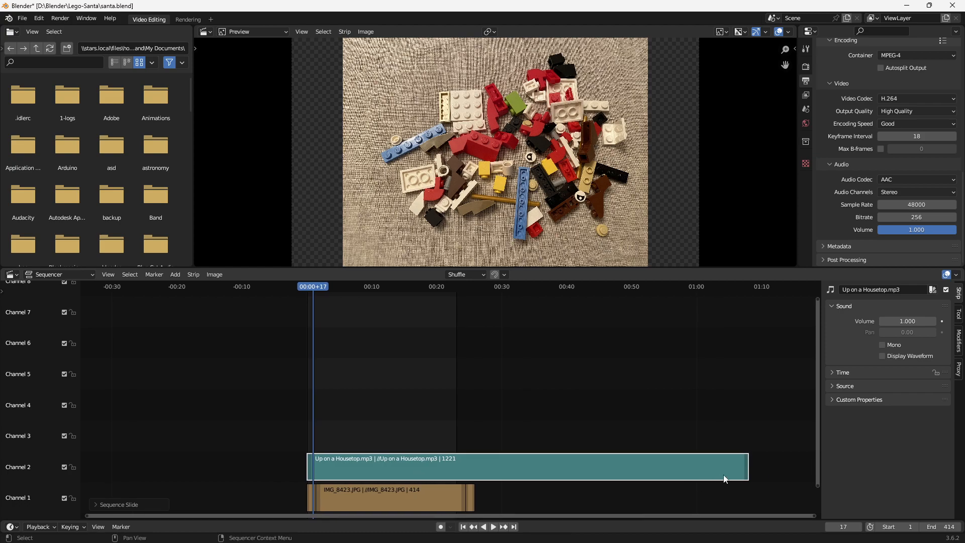
{"action": "left_click_drag", "start_coordinate": [747, 468], "coordinate": [479, 469]}
{"action": "scroll", "coordinate": [420, 487], "scroll_direction": "up", "scroll_amount": 4}
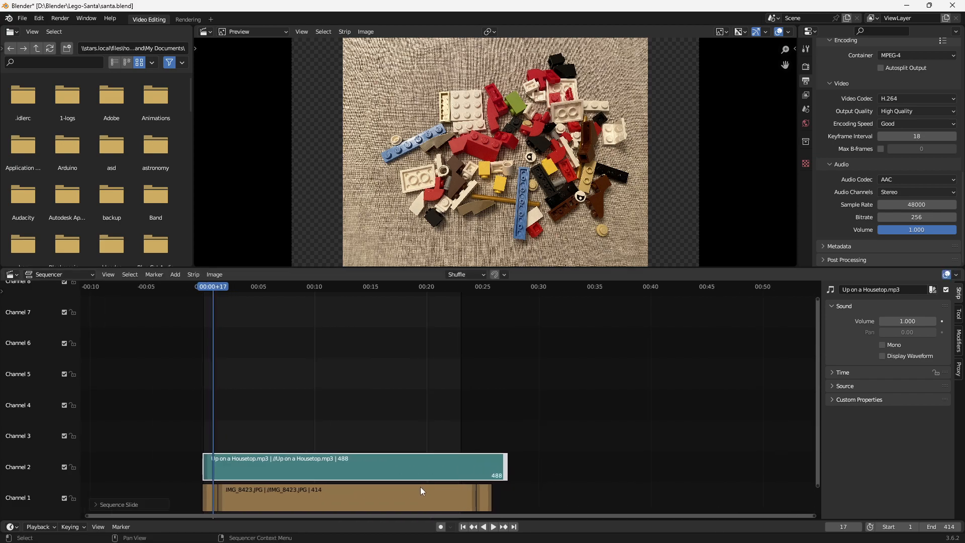
{"action": "left_click_drag", "start_coordinate": [540, 470], "coordinate": [554, 462]}
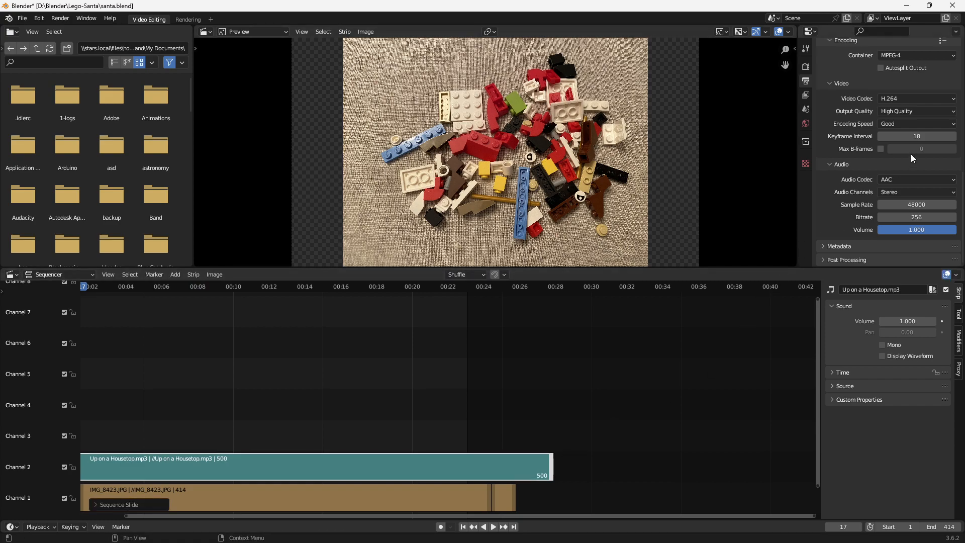
- Set the scene's end frame to 500
{"action": "scroll", "coordinate": [912, 143], "scroll_direction": "up", "scroll_amount": 6}
{"action": "scroll", "coordinate": [930, 129], "scroll_direction": "up", "scroll_amount": 4}
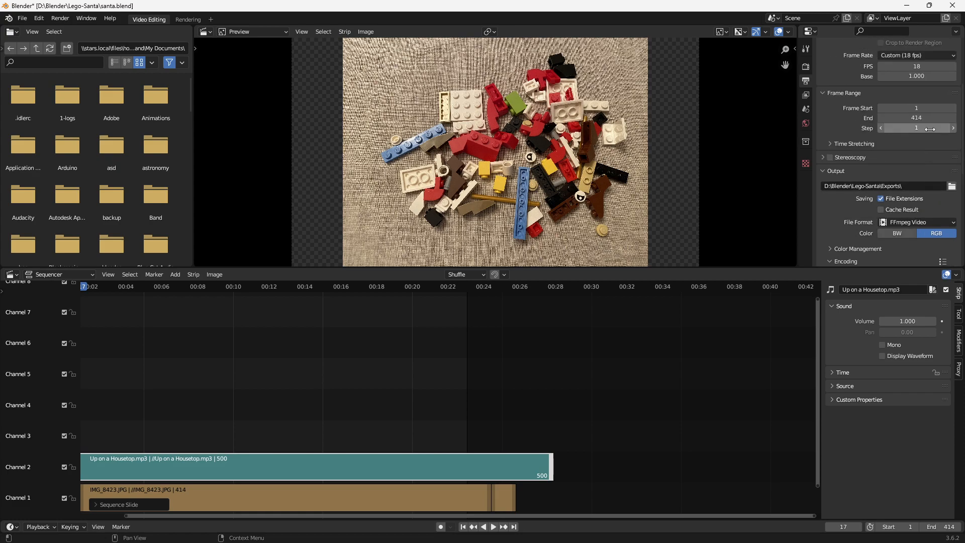
{"action": "left_click", "coordinate": [924, 117]}
{"action": "type", "text": "500"}
{"action": "key", "text": "Return"}
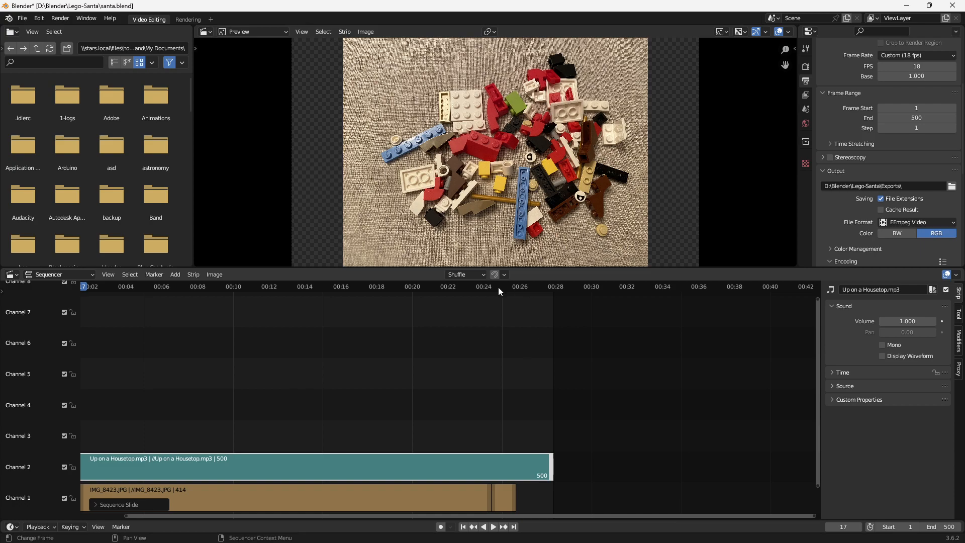
- Play the final seconds of the video from about 00:24 to check the ending with the music
{"action": "left_click", "coordinate": [481, 293]}
{"action": "key", "text": "space"}
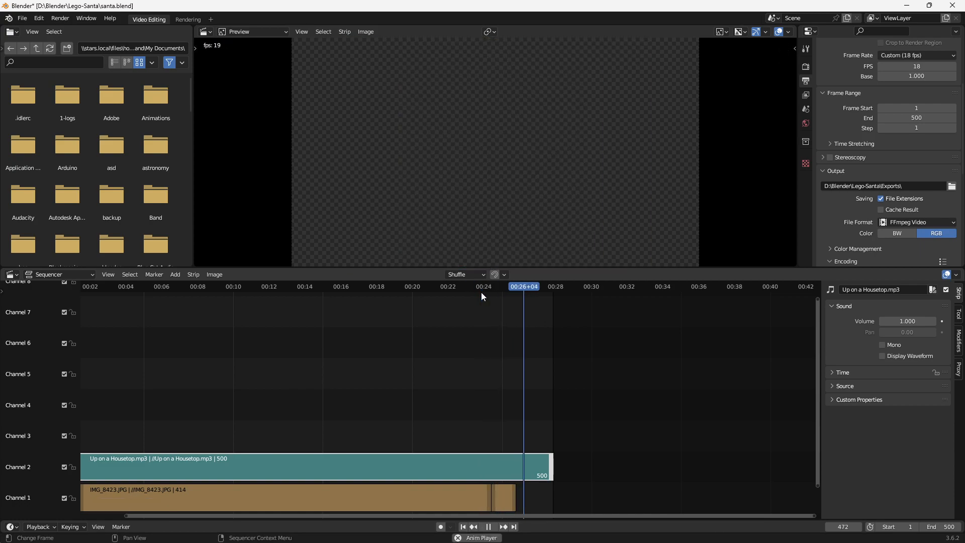
{"action": "key", "text": "space"}
- Turn on the waveform display for the Up on a Housetop.mp3 strip
{"action": "left_click", "coordinate": [478, 463]}
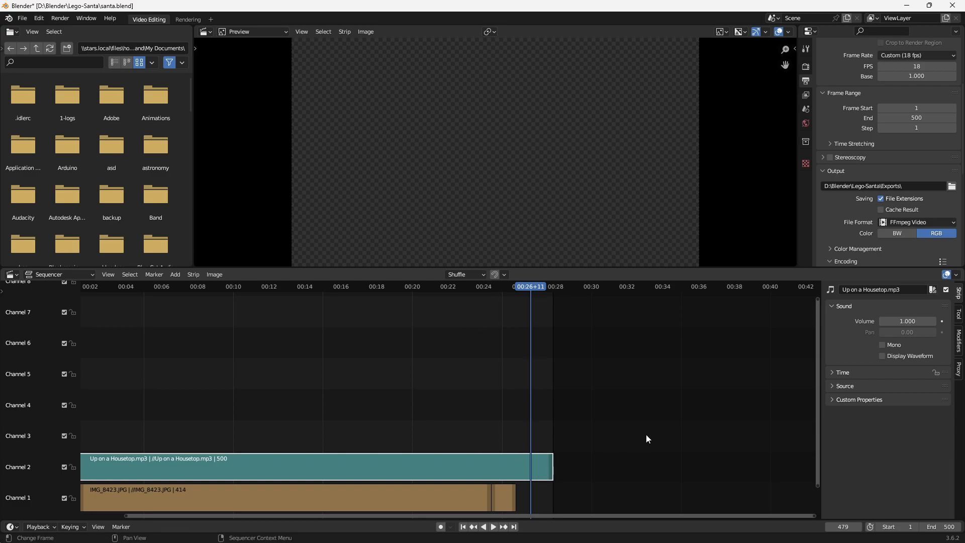
{"action": "left_click", "coordinate": [881, 356]}
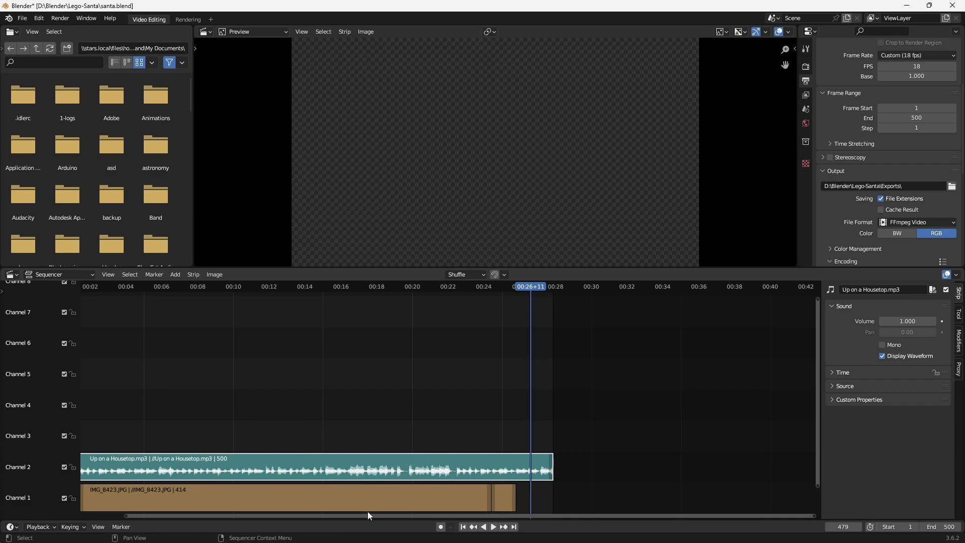
{"action": "left_click", "coordinate": [353, 498]}
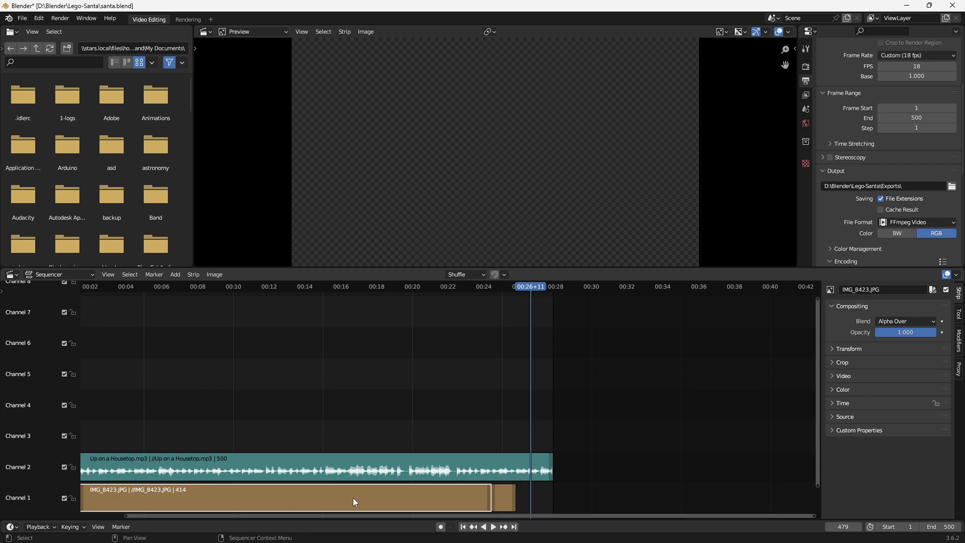
{"action": "left_click", "coordinate": [833, 376]}
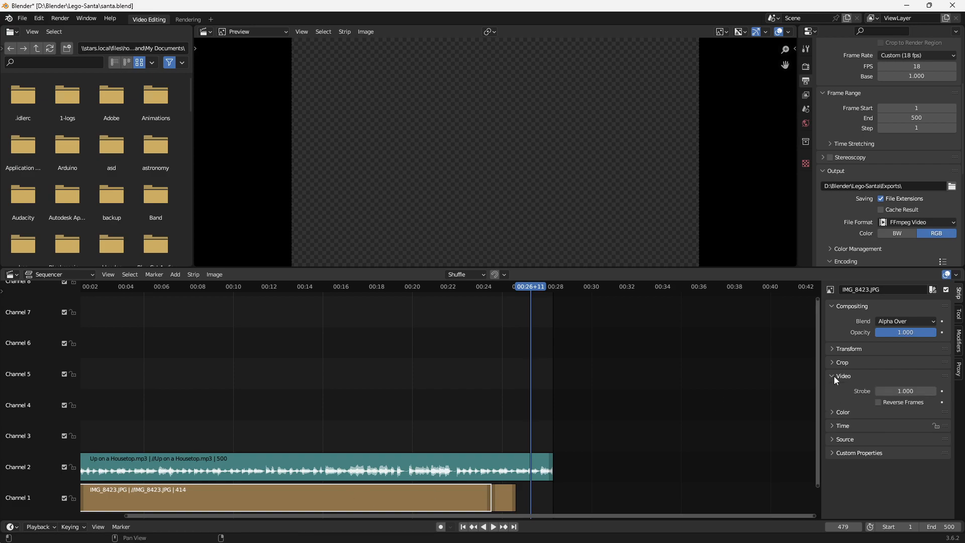
{"action": "left_click", "coordinate": [833, 376]}
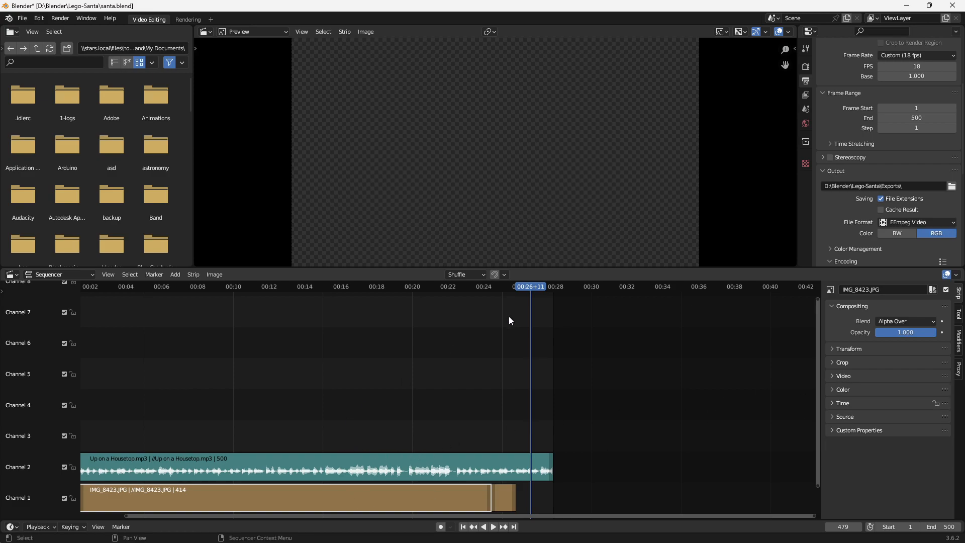
- Add IMG_0644.jpeg from the Lego-Santa folder to Channel 1 after the last image strip
{"action": "left_click_drag", "start_coordinate": [531, 290], "coordinate": [506, 288]}
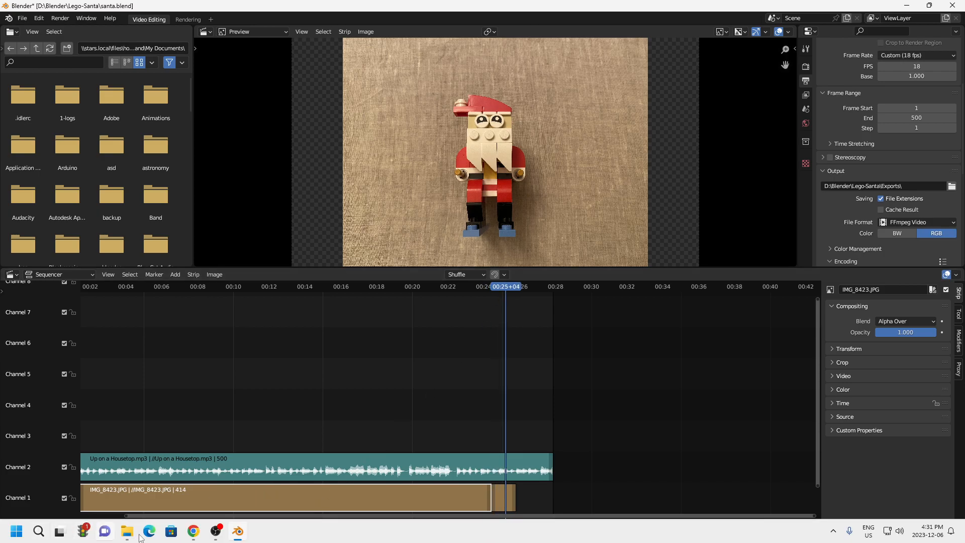
{"action": "left_click", "coordinate": [127, 531]}
{"action": "scroll", "coordinate": [273, 313], "scroll_direction": "up", "scroll_amount": 12}
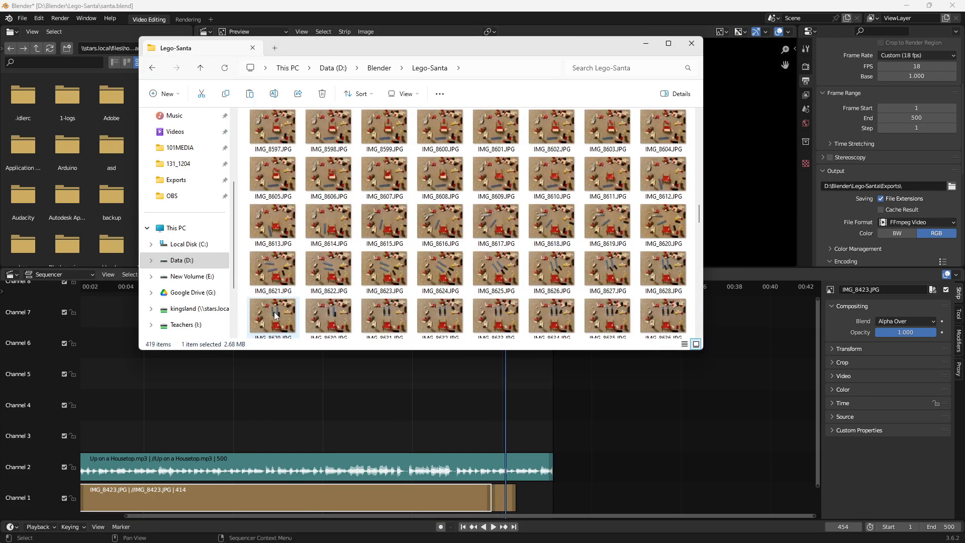
{"action": "scroll", "coordinate": [526, 207], "scroll_direction": "up", "scroll_amount": 15}
{"action": "left_click_drag", "start_coordinate": [329, 135], "coordinate": [526, 504]}
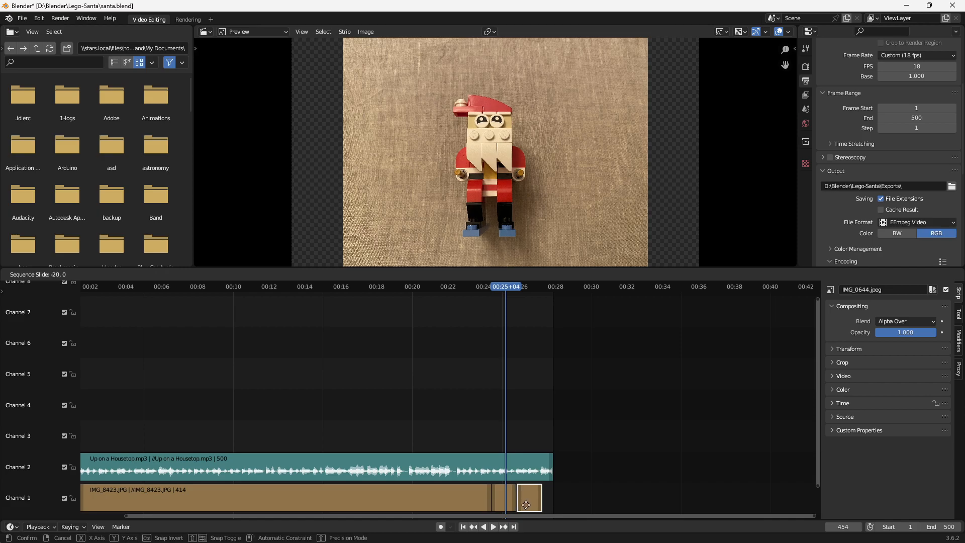
{"action": "left_click", "coordinate": [526, 504]}
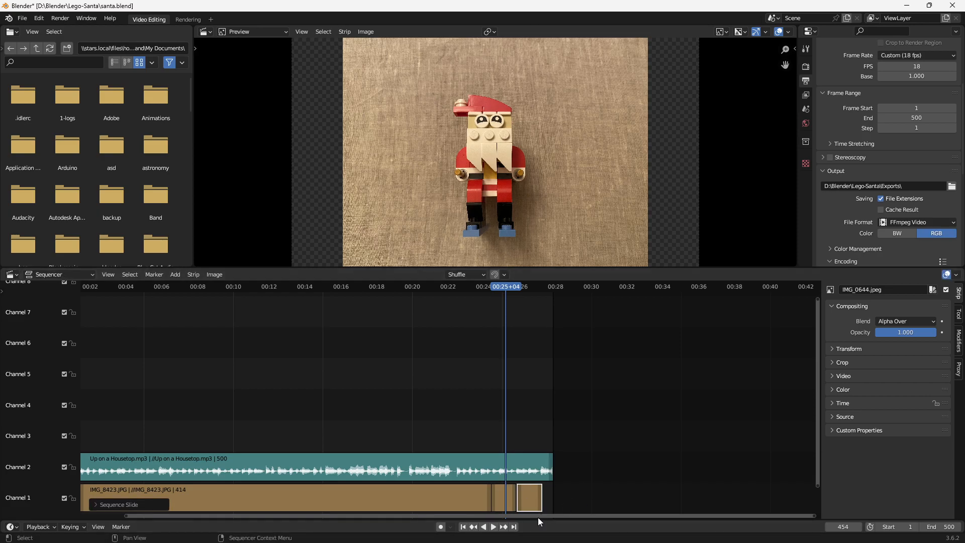
- Play the ending from about 00:24 and slide the IMG_0644.jpeg strip slightly earlier, against the held last Santa image
{"action": "left_click", "coordinate": [484, 290]}
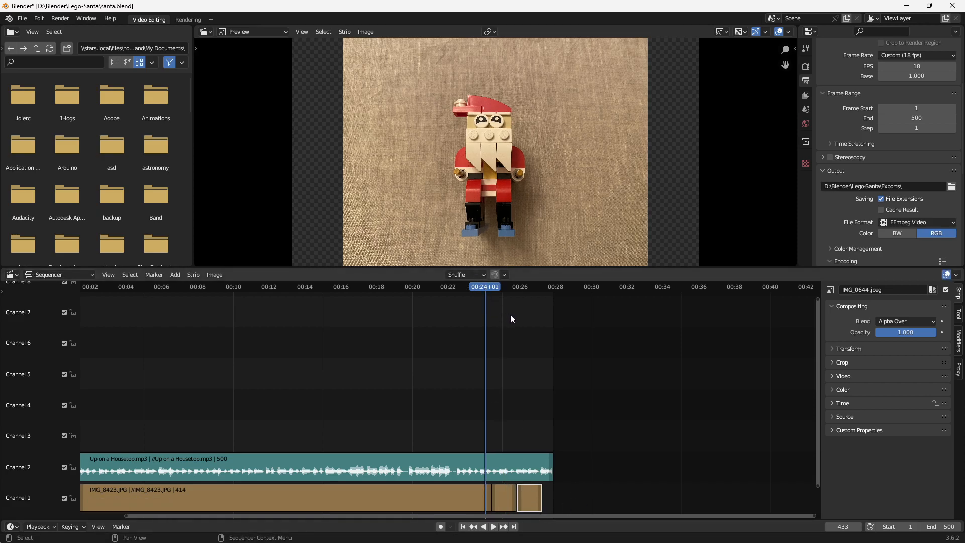
{"action": "key", "text": "space"}
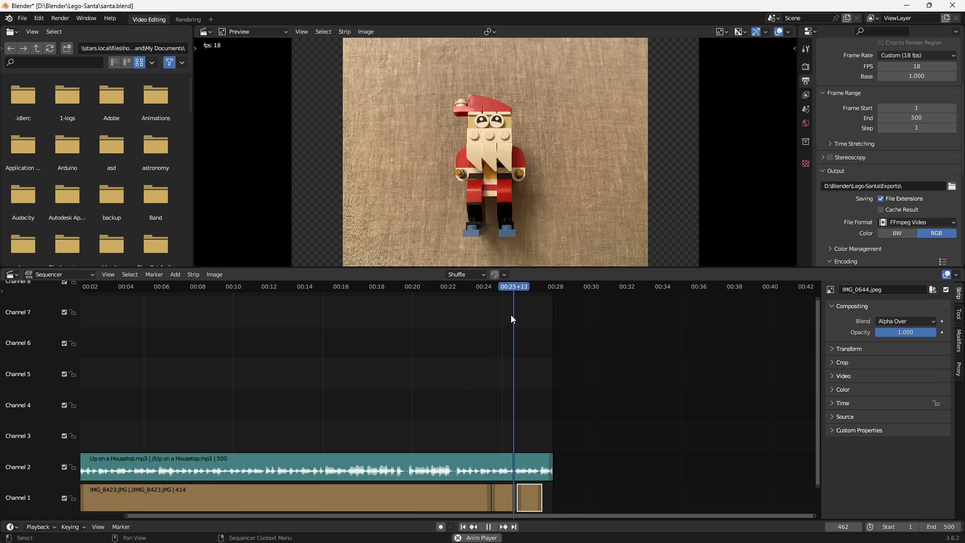
{"action": "key", "text": "space"}
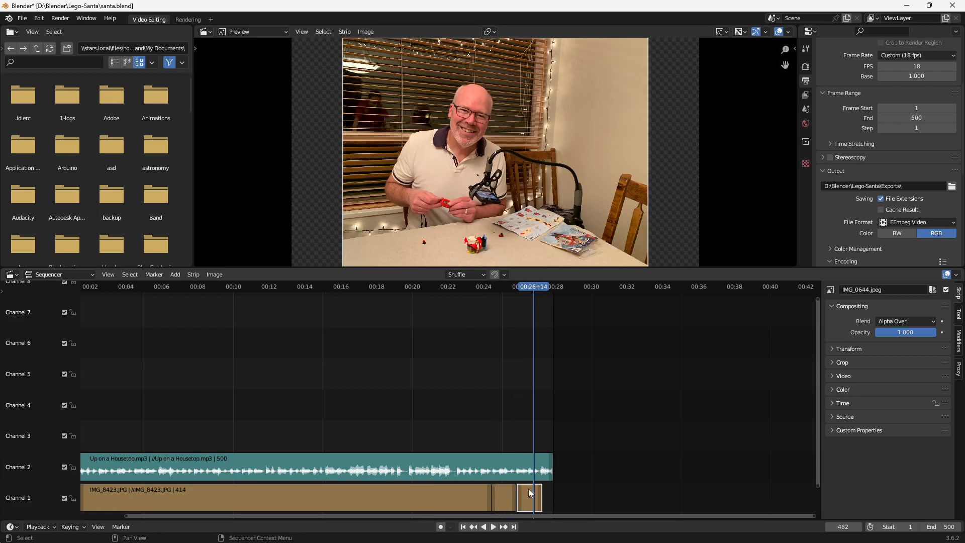
{"action": "left_click_drag", "start_coordinate": [528, 490], "coordinate": [527, 491]}
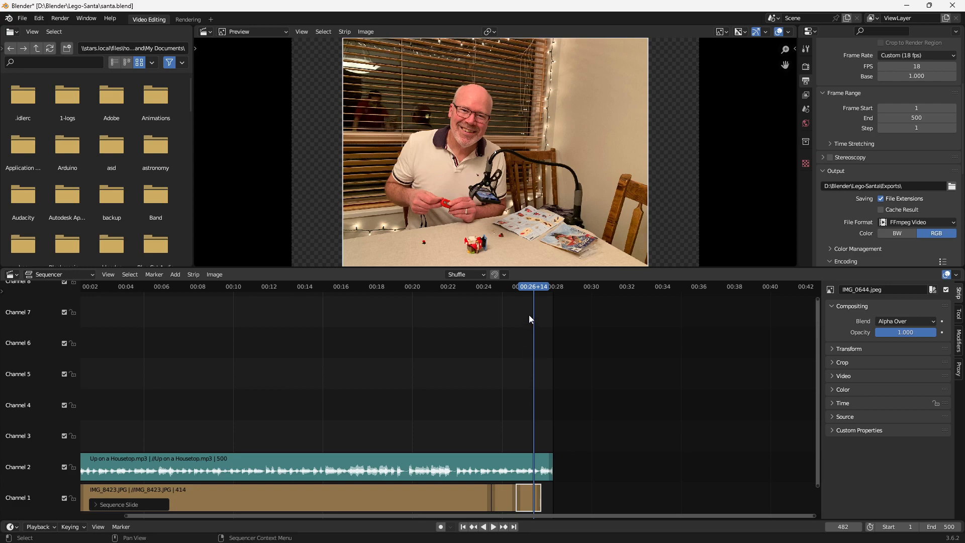
- Play the ending from about 00:25 to check the cut from the Santa image to IMG_0644.jpeg
{"action": "left_click", "coordinate": [508, 285]}
{"action": "key", "text": "space"}
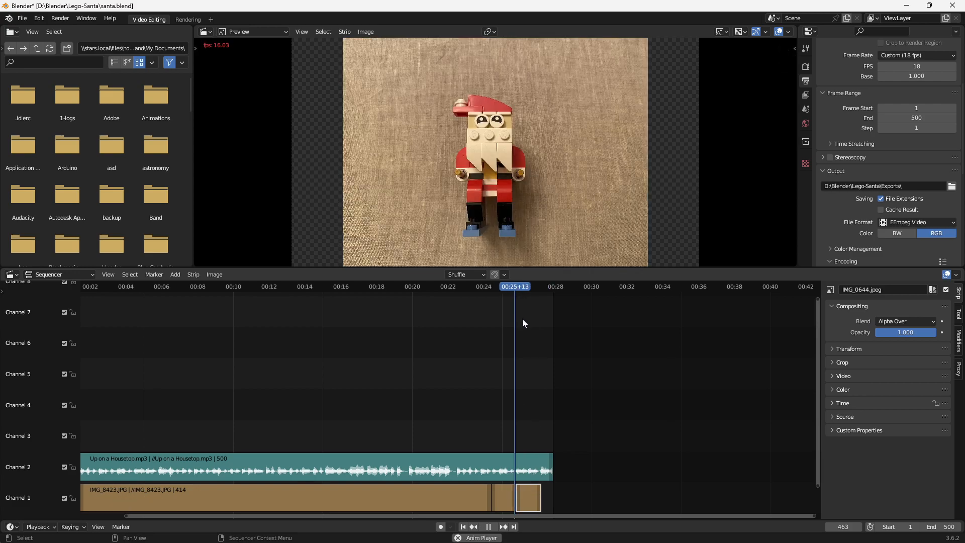
{"action": "key", "text": "space"}
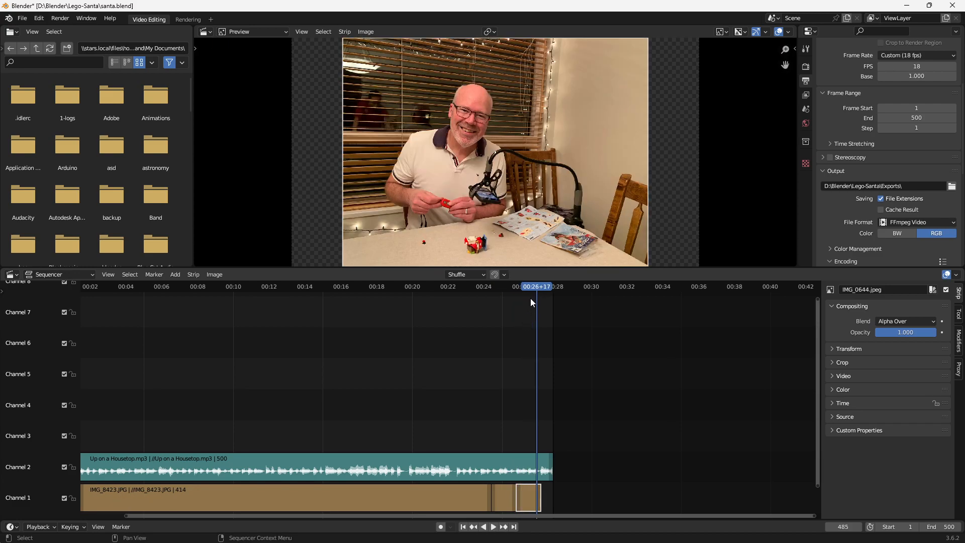
- Add a Fade In to the held first image strip, IMG_8423.001, at the start of Channel 1
{"action": "left_click_drag", "start_coordinate": [552, 515], "coordinate": [381, 515]}
{"action": "left_click_drag", "start_coordinate": [207, 286], "coordinate": [229, 294]}
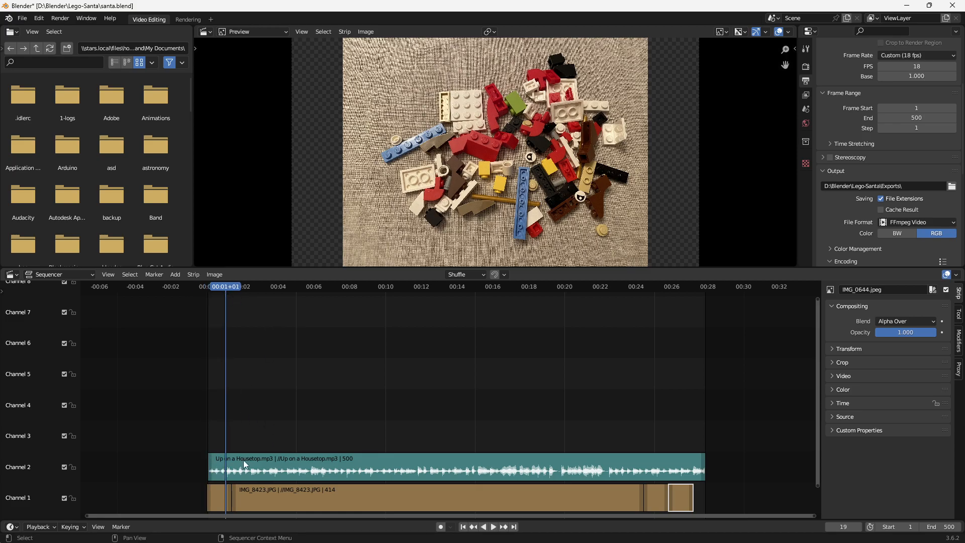
{"action": "key", "text": "space"}
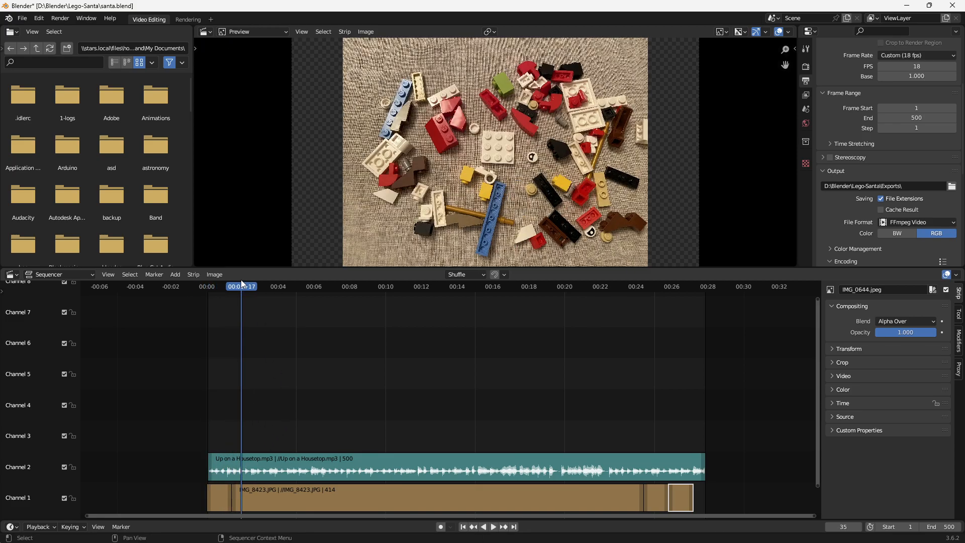
{"action": "left_click_drag", "start_coordinate": [234, 290], "coordinate": [221, 289]}
{"action": "left_click", "coordinate": [213, 495]}
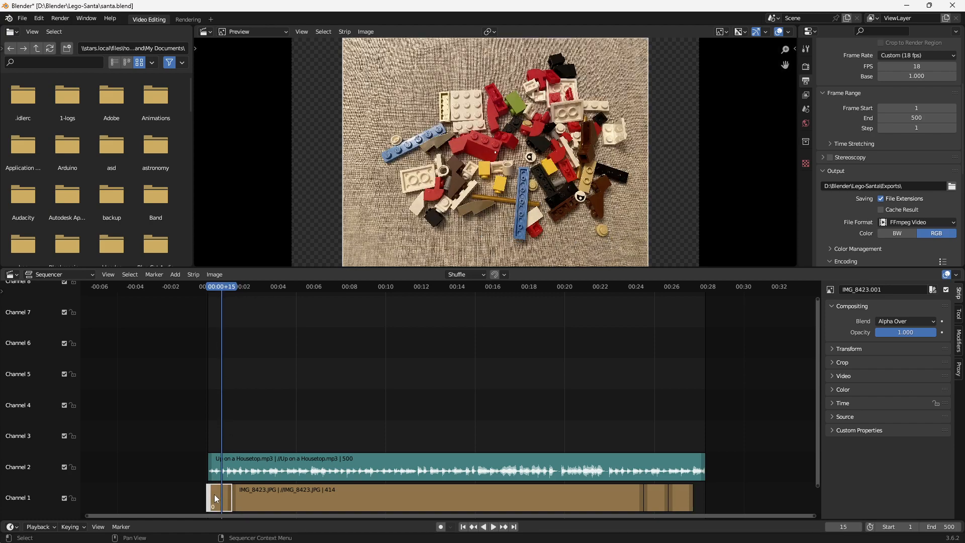
{"action": "left_click", "coordinate": [172, 277]}
{"action": "mouse_move", "coordinate": [190, 411]}
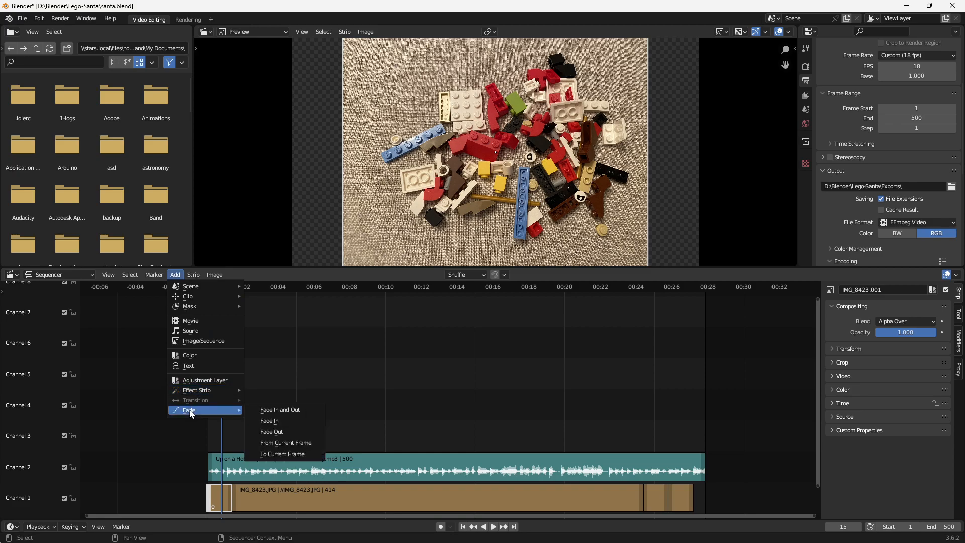
{"action": "left_click", "coordinate": [271, 421]}
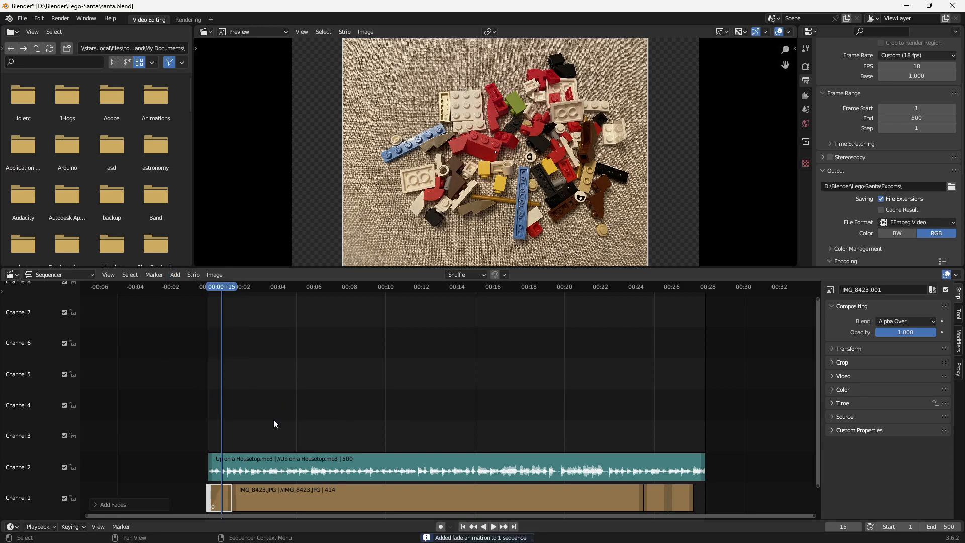
- Add a Fade Out to the IMG_0644.jpeg strip at the end of Channel 1
{"action": "left_click_drag", "start_coordinate": [219, 291], "coordinate": [653, 314]}
{"action": "key", "text": "space"}
{"action": "key", "text": "space"}
{"action": "left_click", "coordinate": [681, 498]}
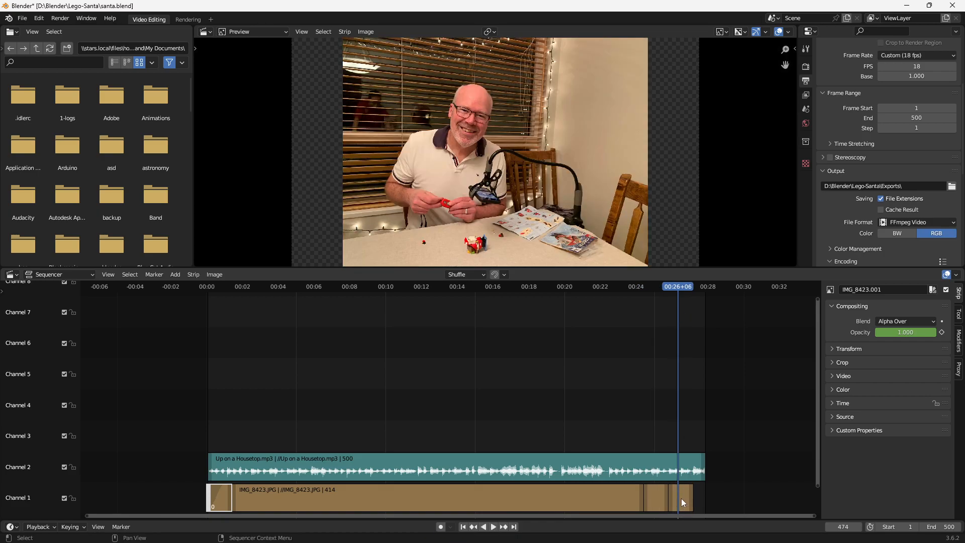
{"action": "left_click", "coordinate": [176, 275]}
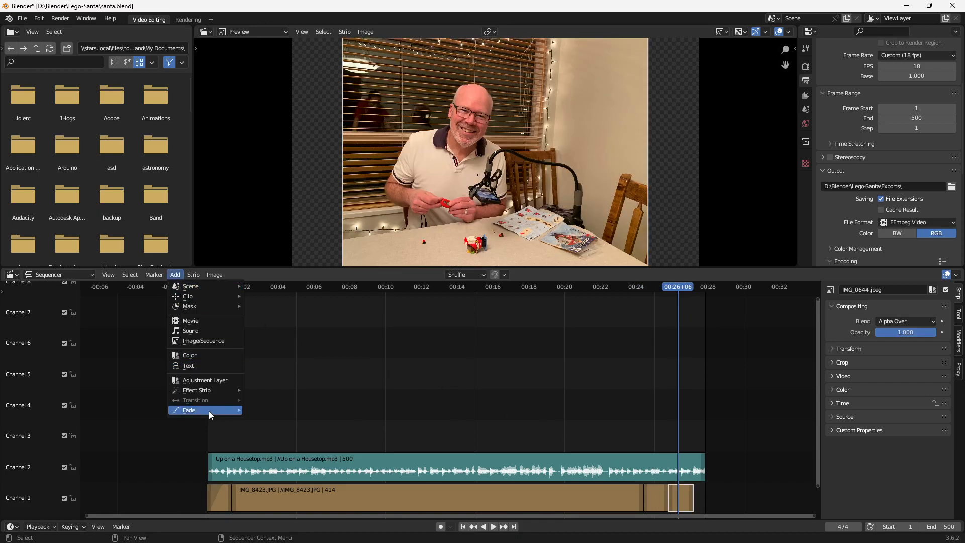
{"action": "mouse_move", "coordinate": [209, 411]}
{"action": "left_click", "coordinate": [279, 432]}
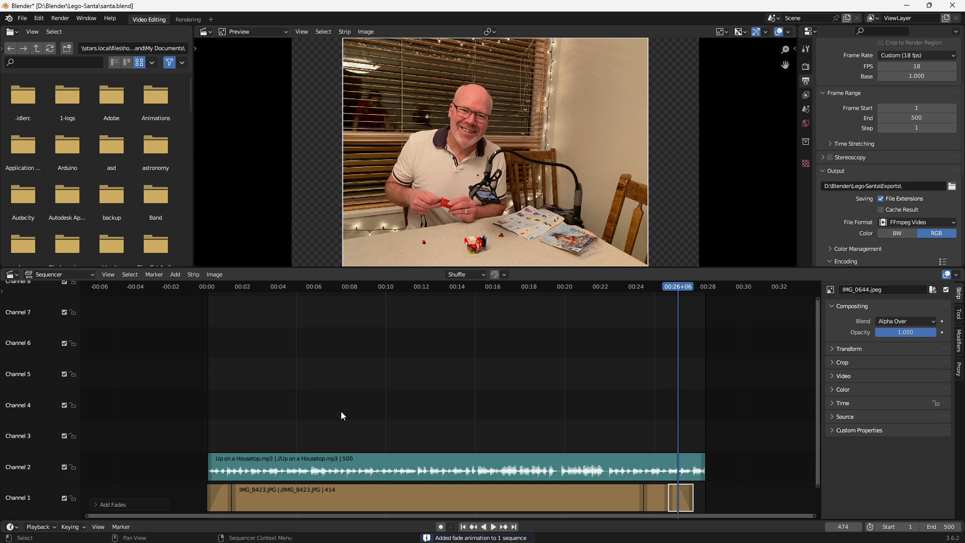
- Add a Cross transition between the IMG_8836.JPG and IMG_0644.jpeg strips
{"action": "left_click", "coordinate": [653, 499]}
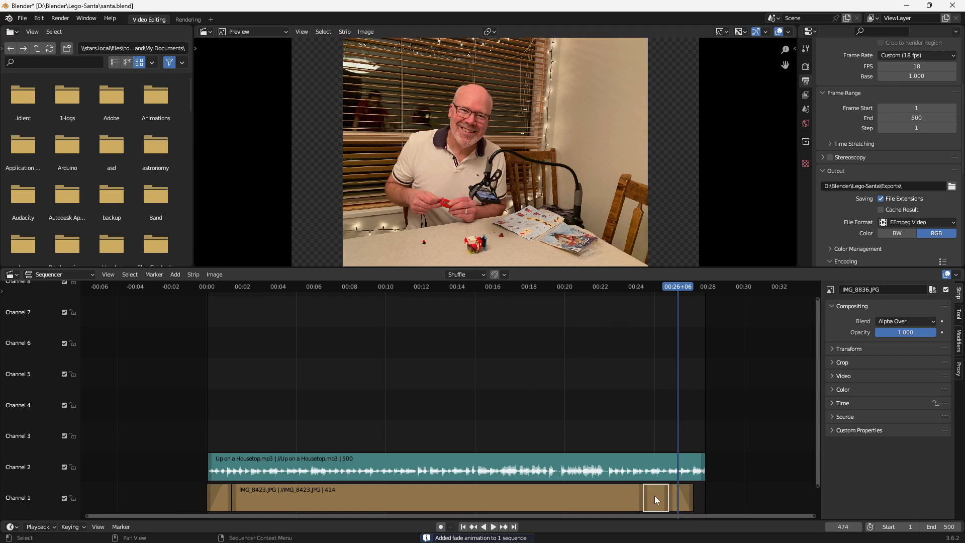
{"action": "left_click", "coordinate": [628, 467]}
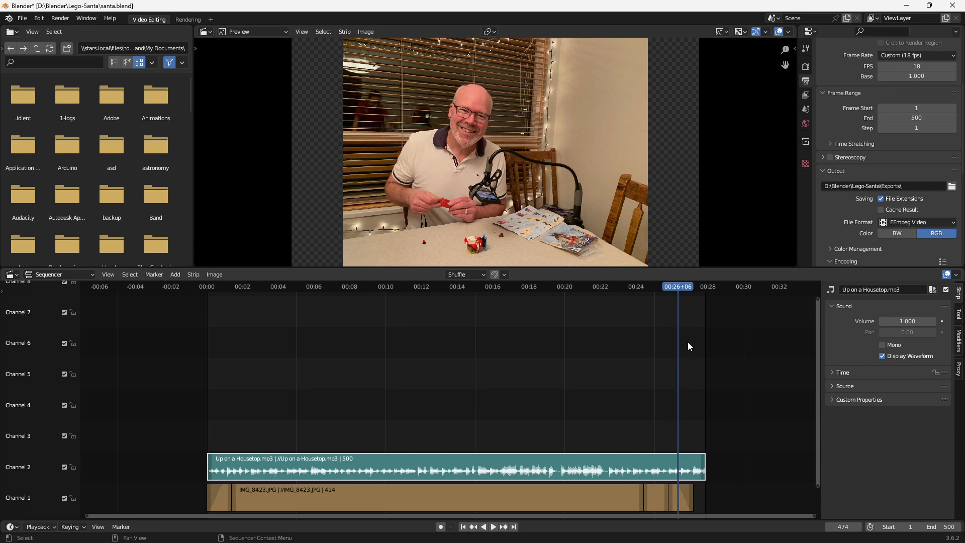
{"action": "left_click_drag", "start_coordinate": [683, 289], "coordinate": [661, 293]}
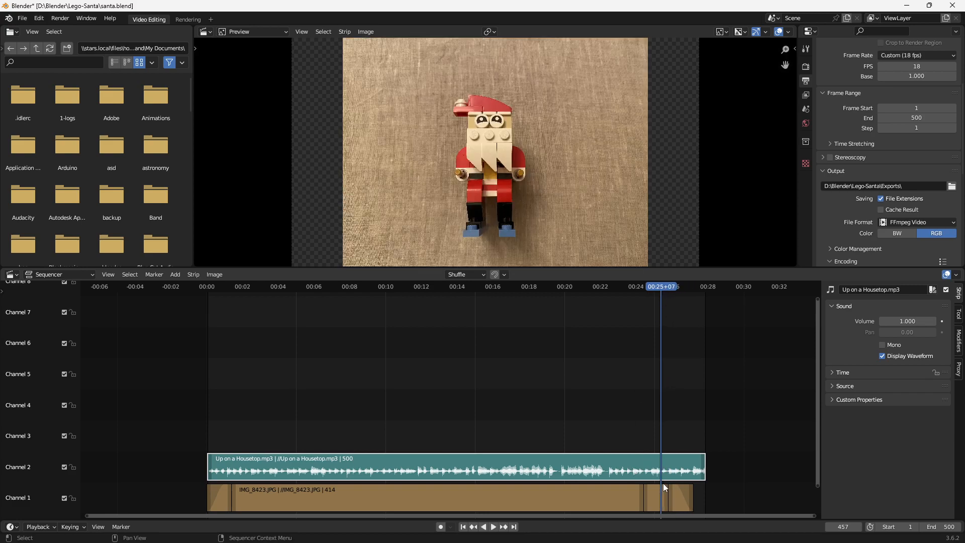
{"action": "left_click", "coordinate": [655, 499]}
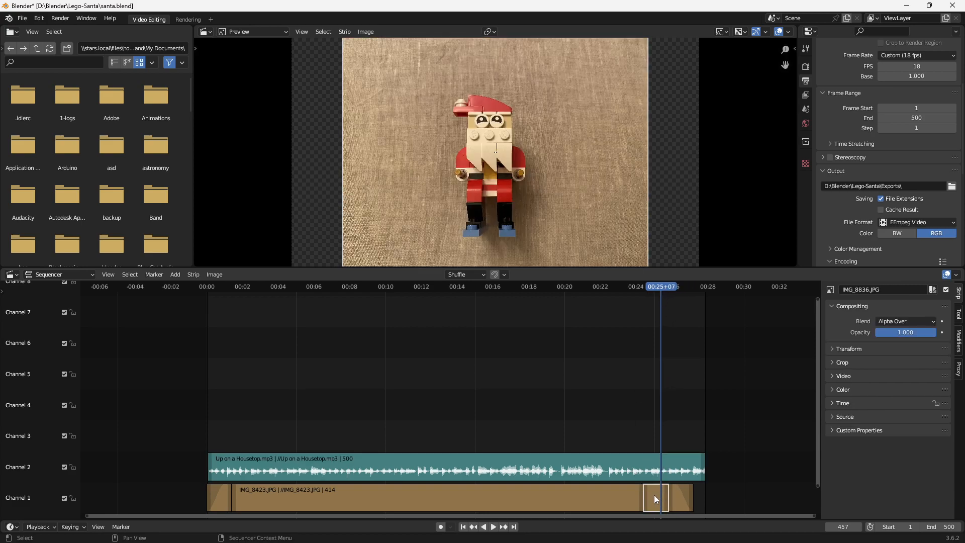
{"action": "left_click", "coordinate": [683, 498], "text": "shift"}
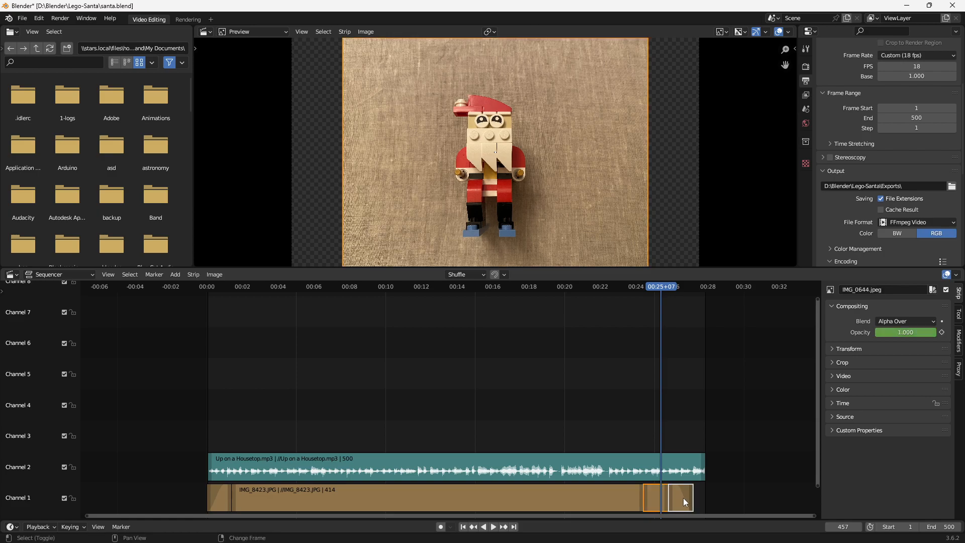
{"action": "left_click", "coordinate": [175, 274]}
{"action": "mouse_move", "coordinate": [196, 400]}
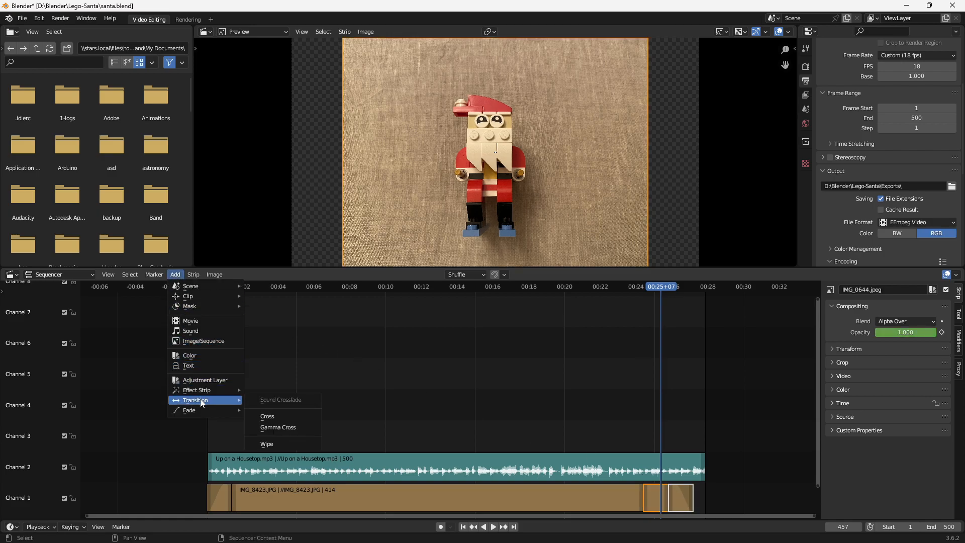
{"action": "left_click", "coordinate": [286, 415]}
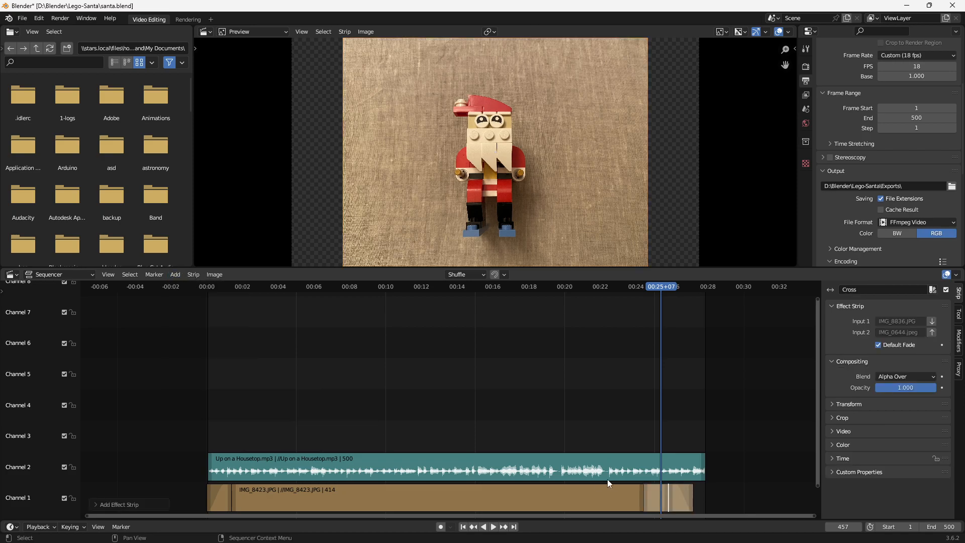
- Trim the start of the IMG_0644.jpeg strip and the end of the IMG_8836.JPG strip to make room for the Cross transition
{"action": "left_click_drag", "start_coordinate": [668, 502], "coordinate": [675, 505]}
{"action": "left_click", "coordinate": [668, 502]}
{"action": "left_click", "coordinate": [657, 498]}
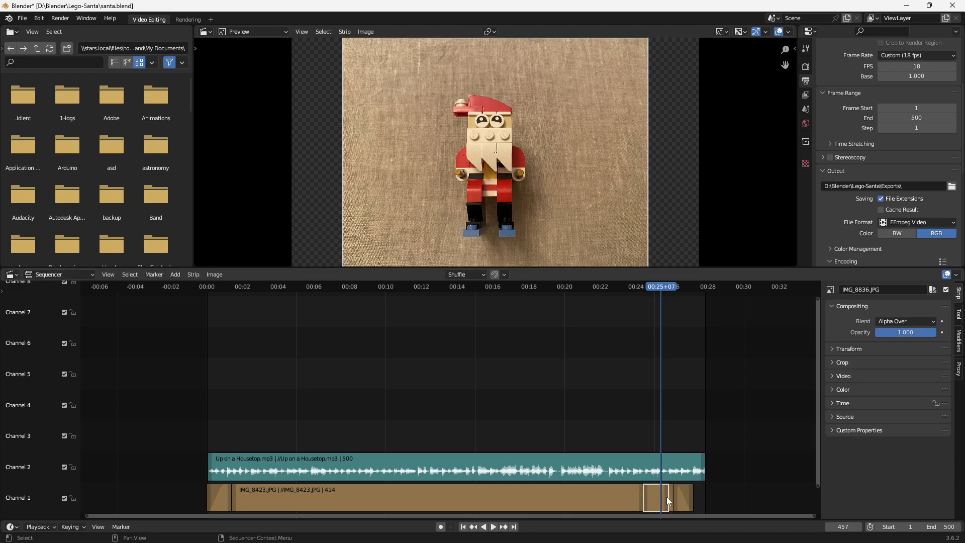
{"action": "left_click_drag", "start_coordinate": [667, 496], "coordinate": [659, 497]}
{"action": "left_click", "coordinate": [659, 496]}
- Scrub through the Cross transition and play the ending from about 00:23 to check the blend into IMG_0644.jpeg
{"action": "key", "text": "space"}
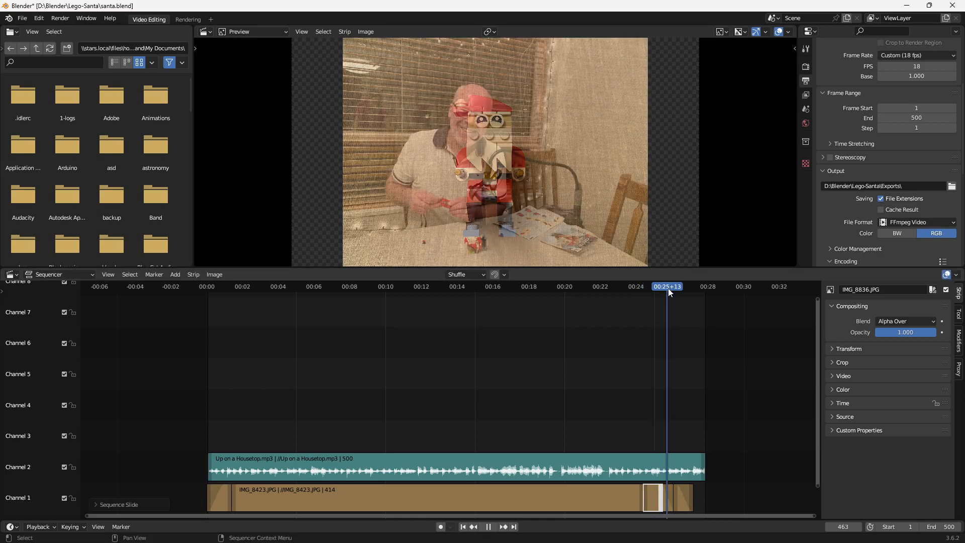
{"action": "left_click_drag", "start_coordinate": [668, 289], "coordinate": [653, 307]}
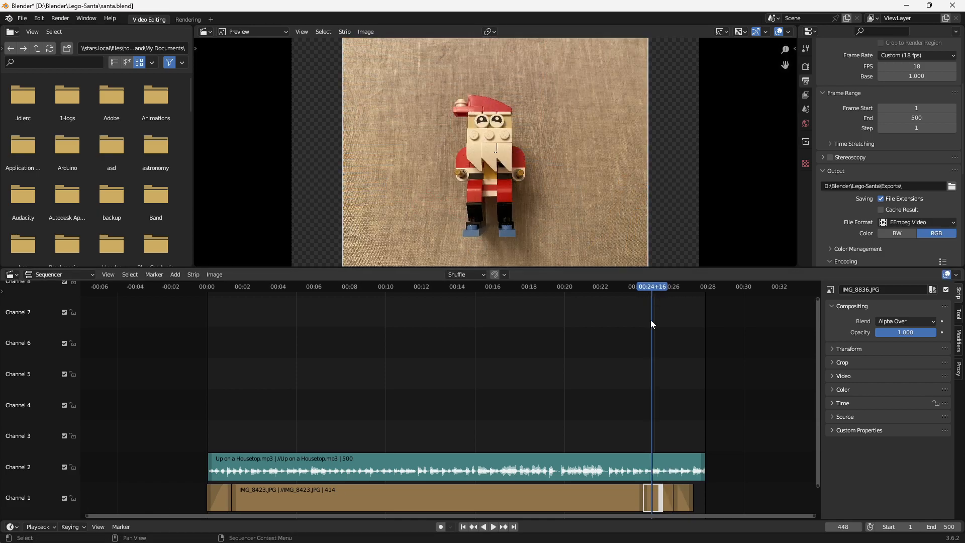
{"action": "left_click", "coordinate": [667, 501]}
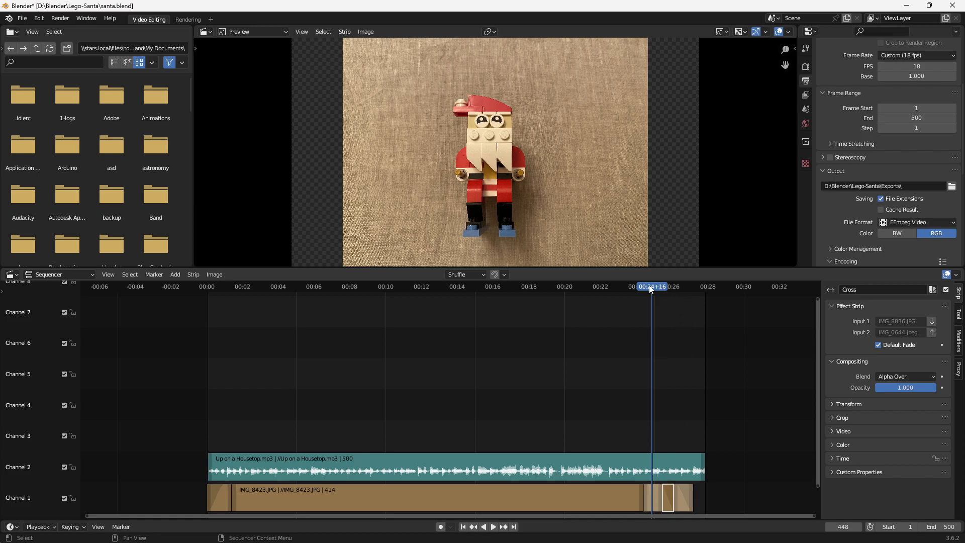
{"action": "left_click", "coordinate": [621, 286]}
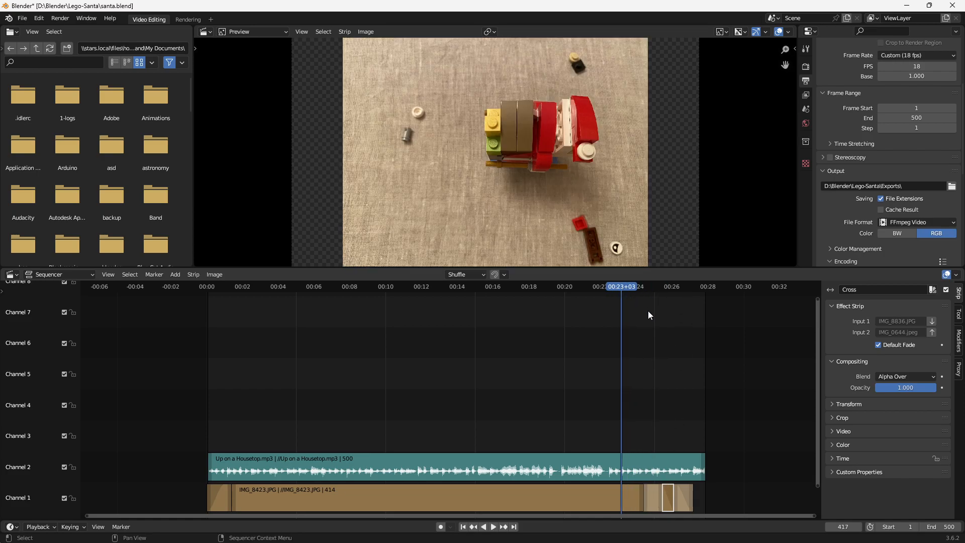
{"action": "key", "text": "space"}
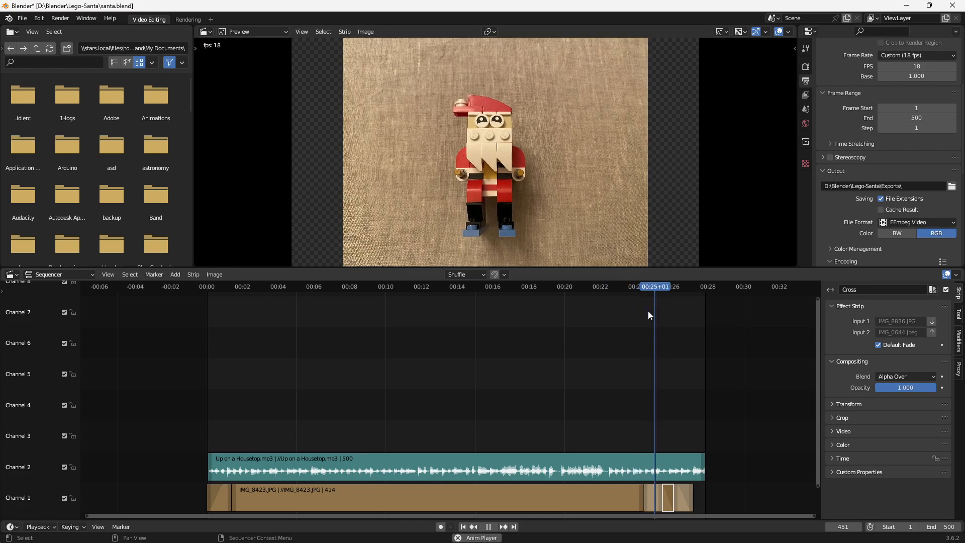
{"action": "key", "text": "space"}
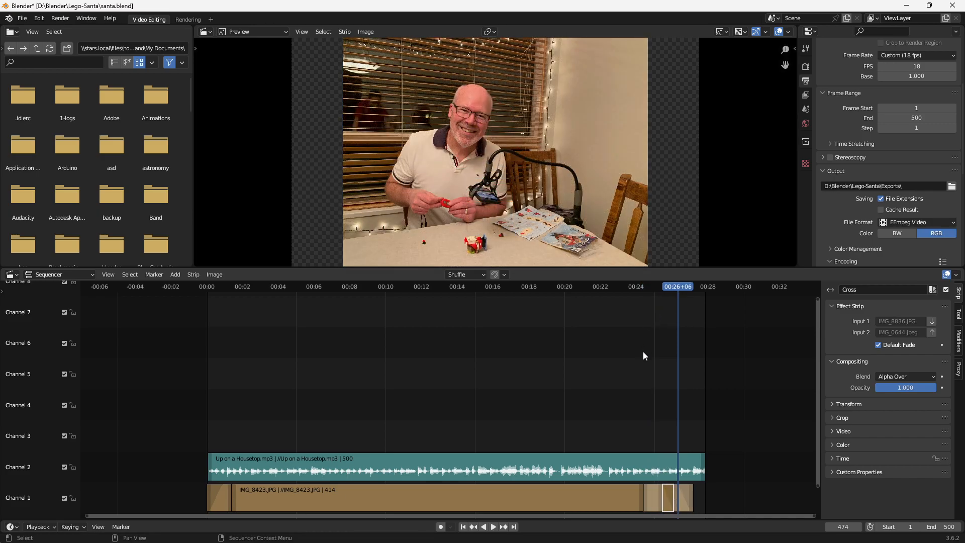
{"action": "scroll", "coordinate": [865, 219], "scroll_direction": "down", "scroll_amount": 6}
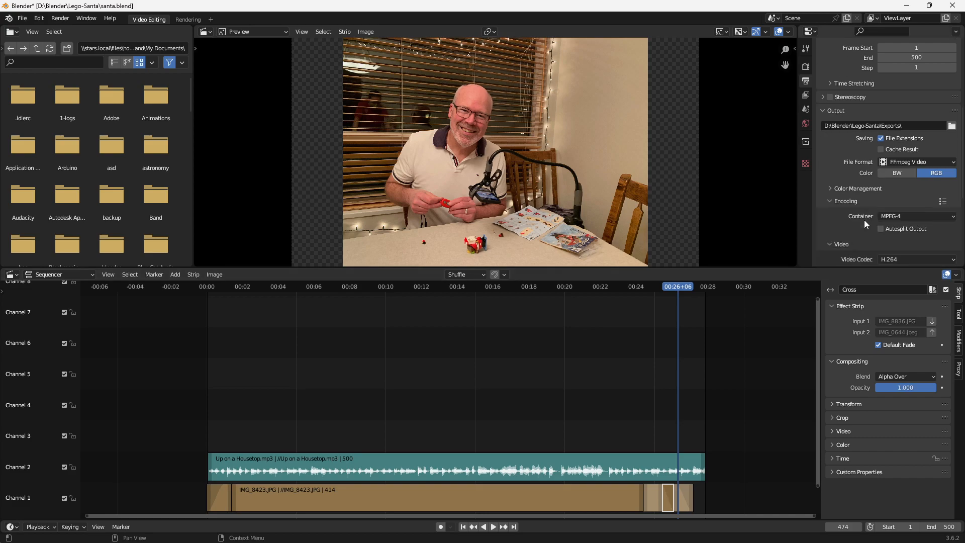
{"action": "scroll", "coordinate": [864, 220], "scroll_direction": "down", "scroll_amount": 4}
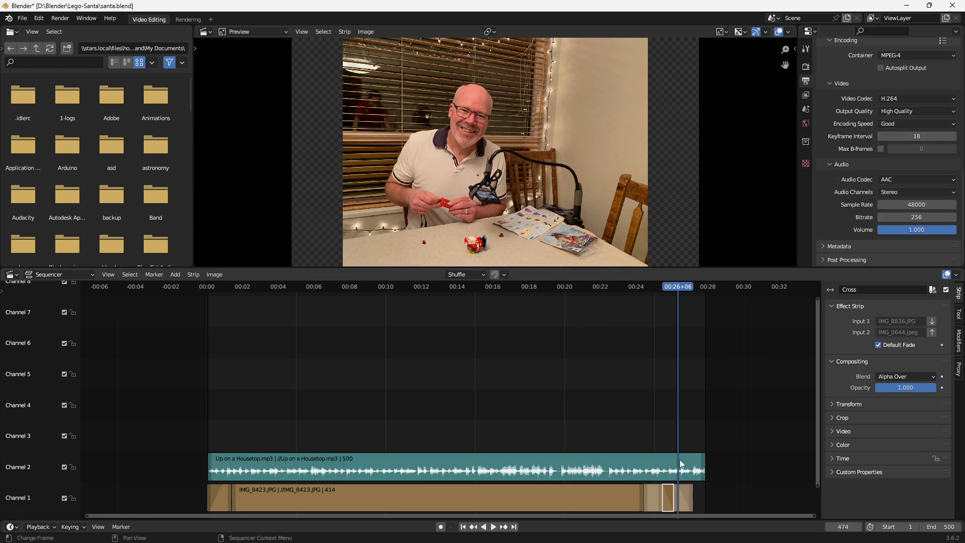
{"action": "right_click", "coordinate": [668, 493]}
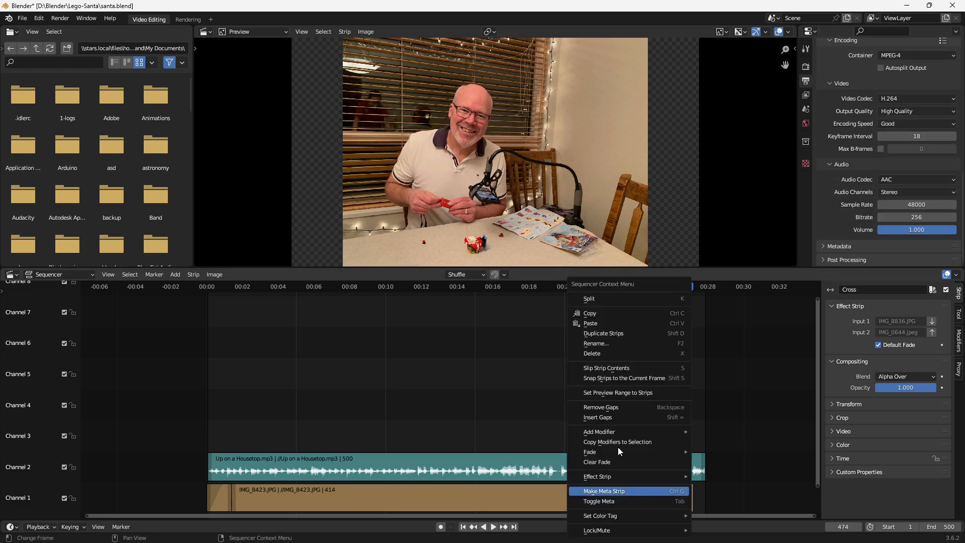
{"action": "left_click", "coordinate": [506, 382]}
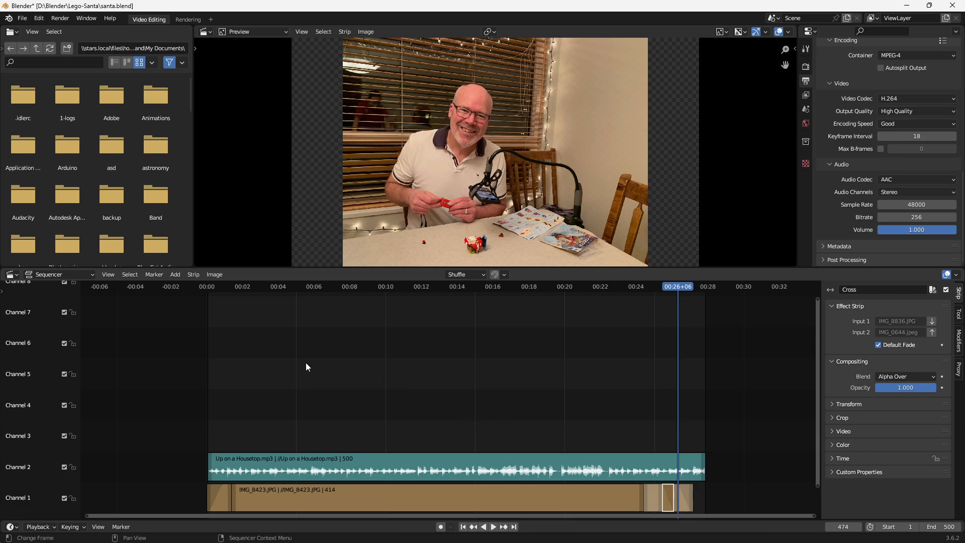
- Add a text strip on Channel 3, lengthen it to 39 frames and align it with the start of the video
{"action": "mouse_move", "coordinate": [215, 284]}
{"action": "left_mouse_down"}
{"action": "mouse_move", "coordinate": [202, 290]}
{"action": "mouse_move", "coordinate": [229, 293]}
{"action": "mouse_move", "coordinate": [217, 302]}
{"action": "left_mouse_up"}
{"action": "left_click", "coordinate": [179, 277]}
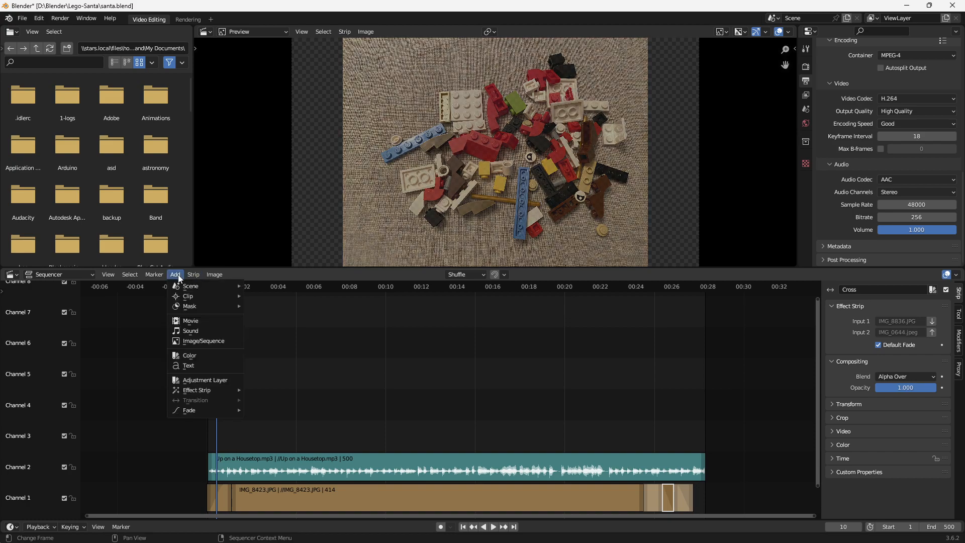
{"action": "left_click", "coordinate": [182, 365]}
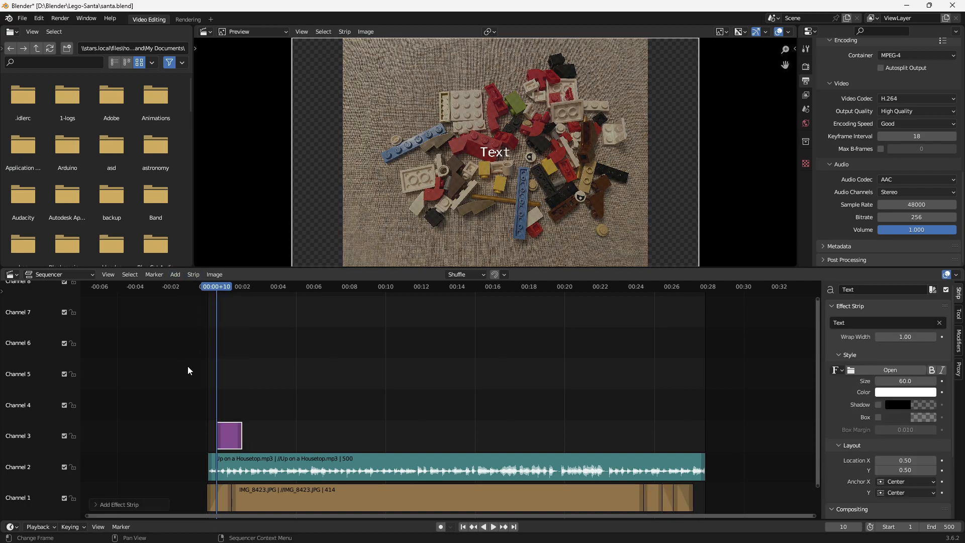
{"action": "mouse_move", "coordinate": [233, 435]}
{"action": "left_mouse_down"}
{"action": "mouse_move", "coordinate": [218, 436]}
{"action": "mouse_move", "coordinate": [241, 437]}
{"action": "left_mouse_up"}
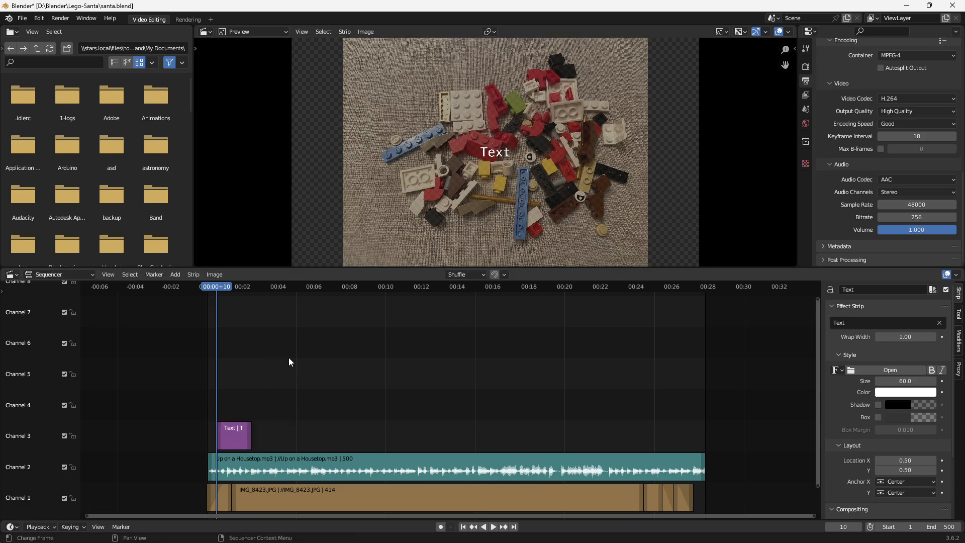
{"action": "left_click", "coordinate": [341, 286]}
{"action": "left_click_drag", "start_coordinate": [225, 433], "coordinate": [244, 435]}
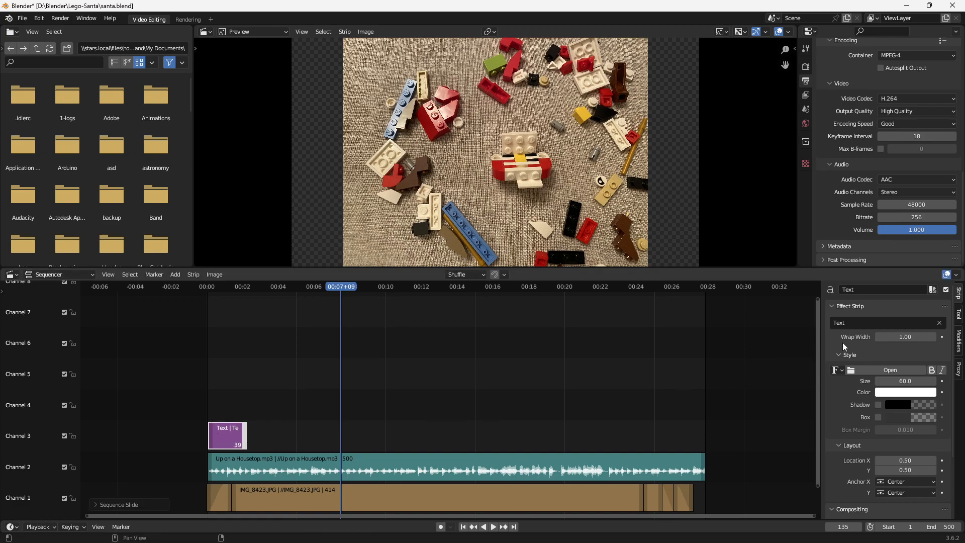
- Replace the text strip's default wording with the title "Lego Santa Stop Motion"
{"action": "left_click", "coordinate": [858, 320]}
{"action": "type", "text": "Santa"}
{"action": "key", "text": "BackSpace"}
{"action": "key", "text": "BackSpace"}
{"action": "key", "text": "BackSpace"}
{"action": "key", "text": "BackSpace"}
{"action": "key", "text": "BackSpace"}
{"action": "type", "text": "Lego Santa Stop Motion"}
{"action": "key", "text": "Return"}
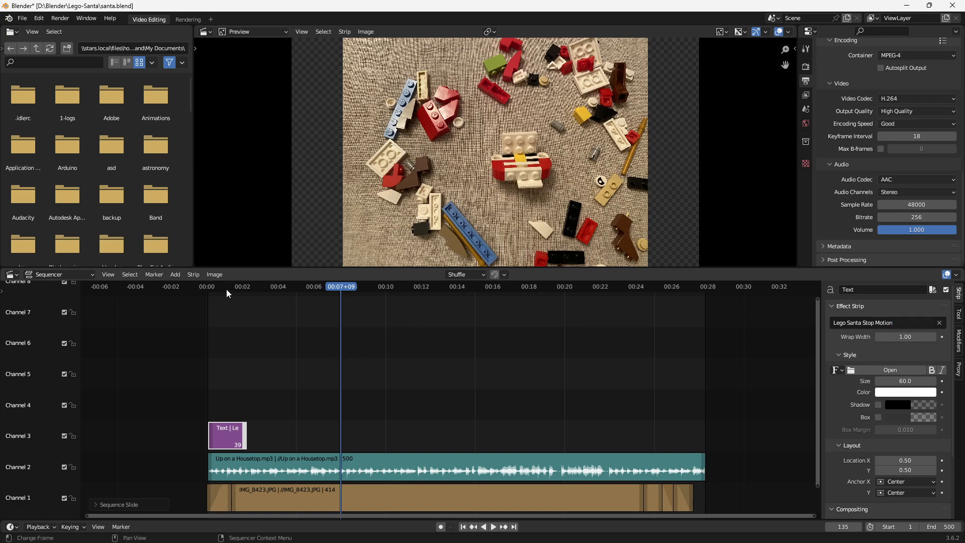
- Format the opening title with Location Y 0.07, size 61.8 and a background box
{"action": "left_click", "coordinate": [222, 289]}
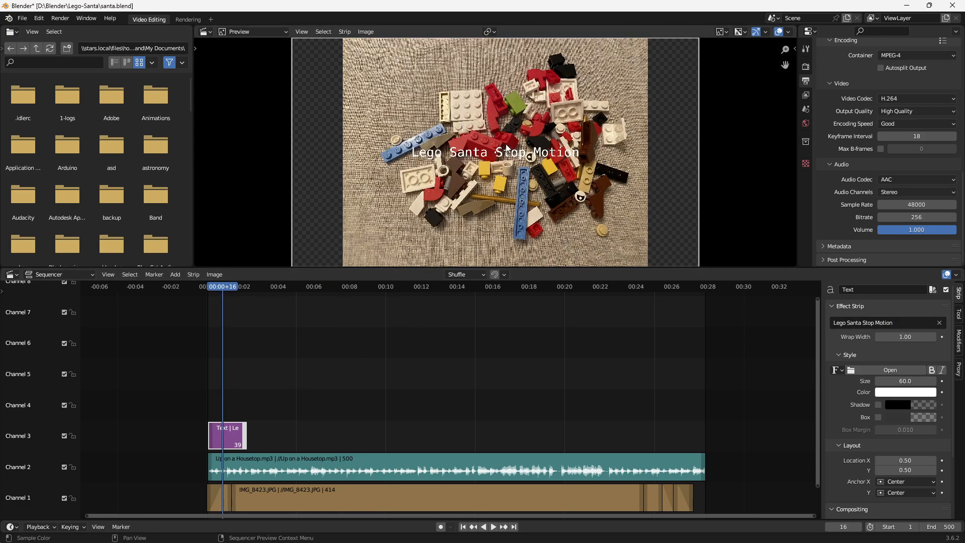
{"action": "left_click", "coordinate": [889, 472]}
{"action": "type", "text": "0.41"}
{"action": "key", "text": "Return"}
{"action": "left_click_drag", "start_coordinate": [887, 472], "coordinate": [868, 471]}
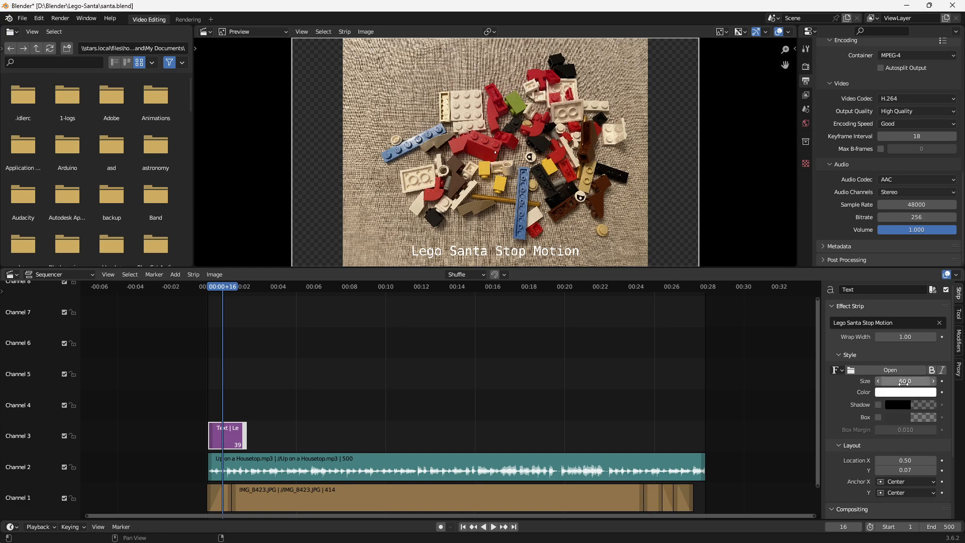
{"action": "left_click_drag", "start_coordinate": [903, 383], "coordinate": [911, 383]}
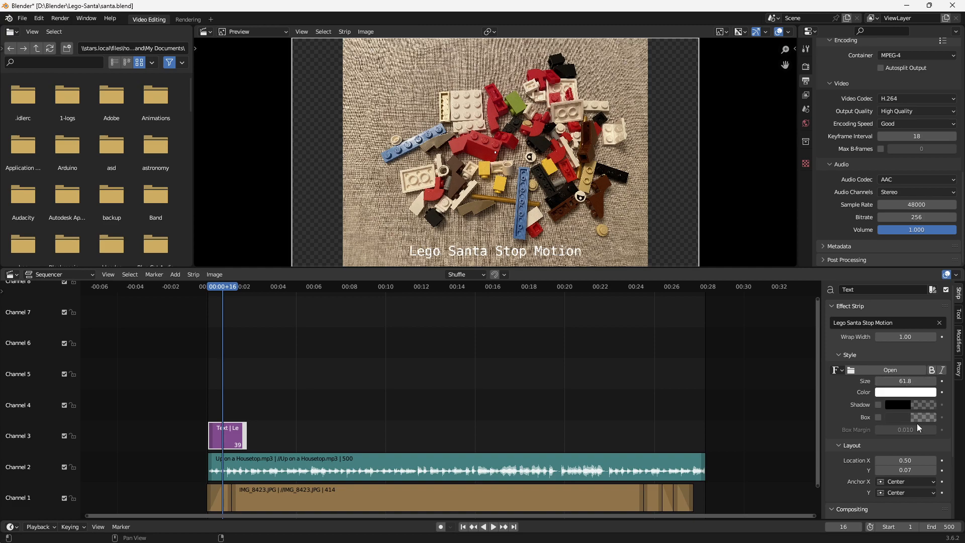
{"action": "left_click", "coordinate": [878, 417]}
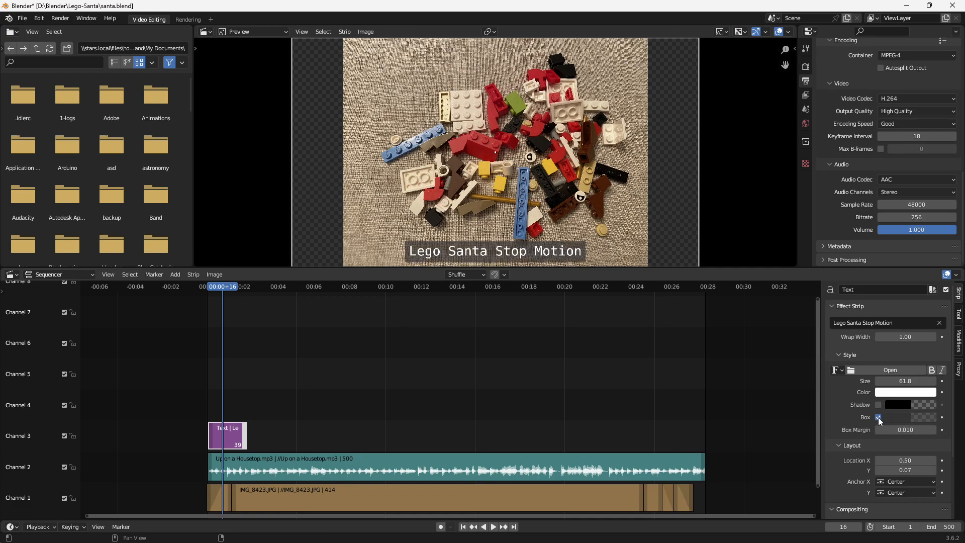
- Add a Fade In and Out to the title strip and play the opening to check it
{"action": "mouse_move", "coordinate": [225, 289]}
{"action": "left_mouse_down"}
{"action": "mouse_move", "coordinate": [234, 288]}
{"action": "mouse_move", "coordinate": [206, 294]}
{"action": "mouse_move", "coordinate": [223, 292]}
{"action": "left_mouse_up"}
{"action": "left_click", "coordinate": [180, 276]}
{"action": "mouse_move", "coordinate": [199, 410]}
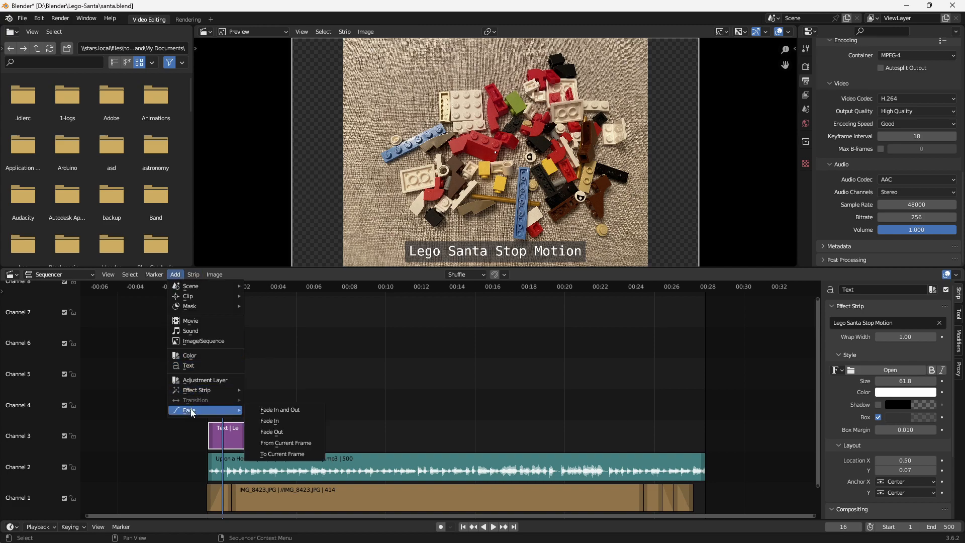
{"action": "left_click", "coordinate": [291, 408]}
{"action": "left_click_drag", "start_coordinate": [221, 288], "coordinate": [207, 289]}
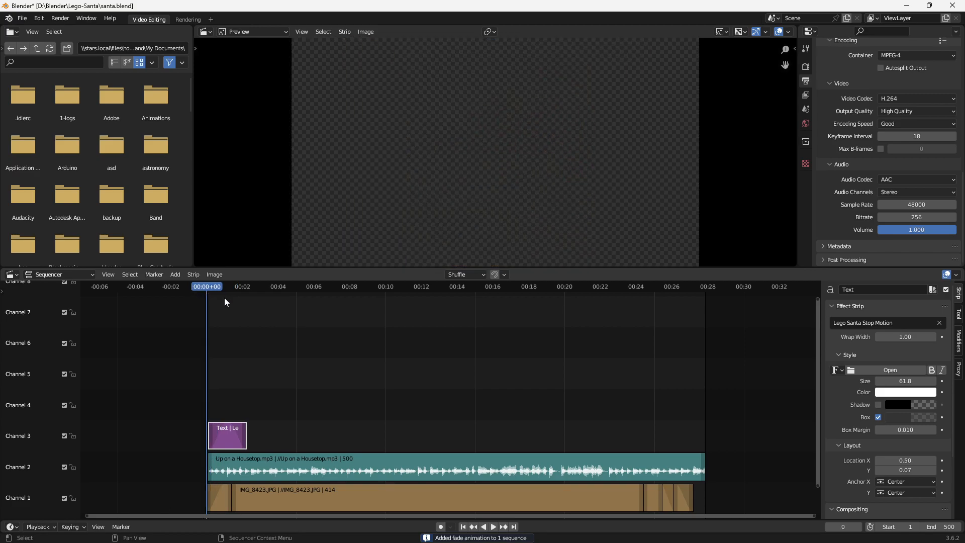
{"action": "key", "text": "space"}
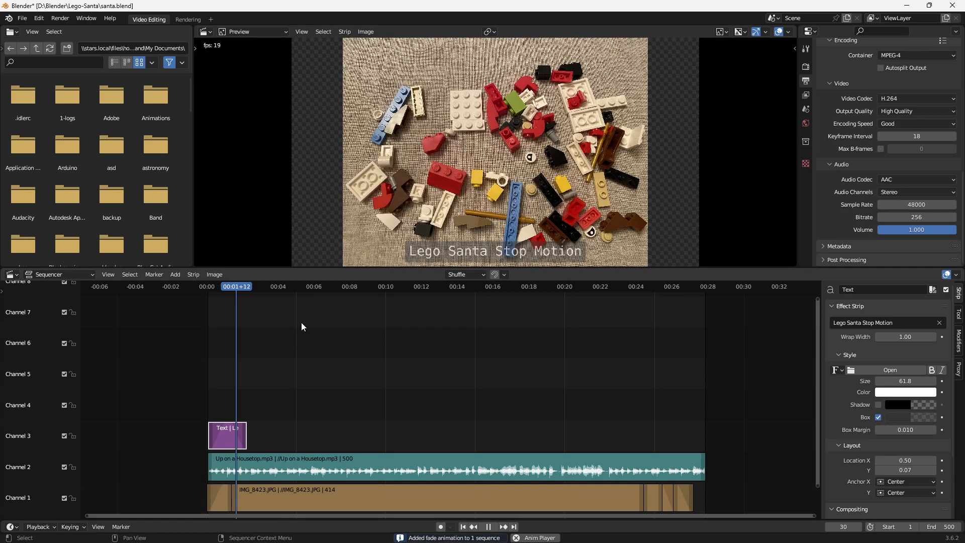
{"action": "key", "text": "space"}
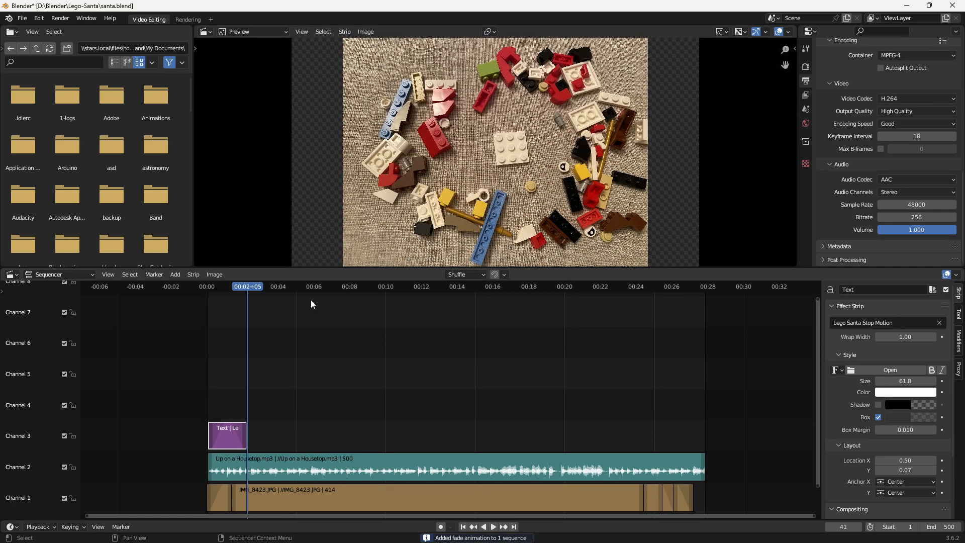
- Trim the end of the Up on a Housetop.mp3 strip to 488 frames, level with the closing photo, and play the ending
{"action": "left_click", "coordinate": [682, 288]}
{"action": "mouse_move", "coordinate": [680, 288]}
{"action": "left_mouse_down"}
{"action": "mouse_move", "coordinate": [664, 289]}
{"action": "mouse_move", "coordinate": [689, 289]}
{"action": "mouse_move", "coordinate": [676, 297]}
{"action": "left_mouse_up"}
{"action": "key", "text": "space"}
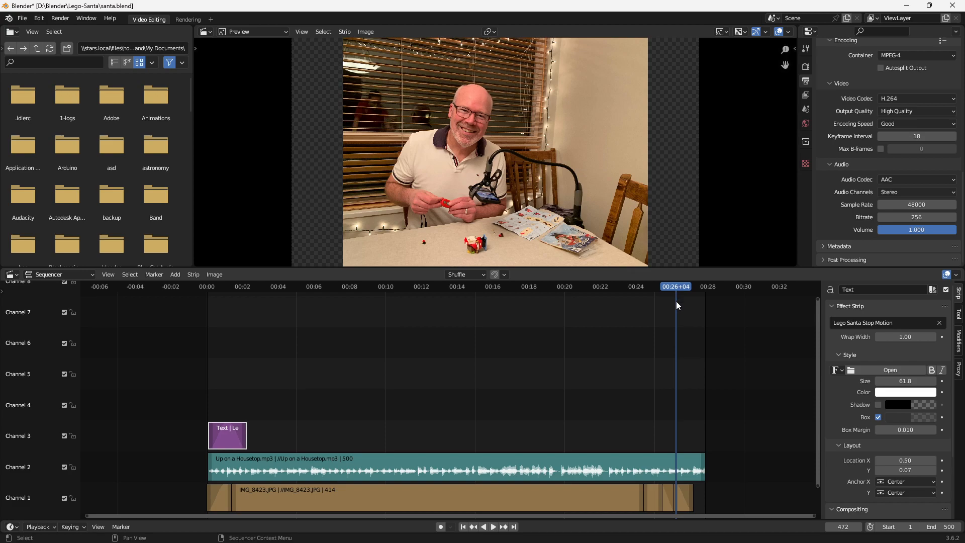
{"action": "left_click_drag", "start_coordinate": [705, 466], "coordinate": [692, 466]}
{"action": "key", "text": "space"}
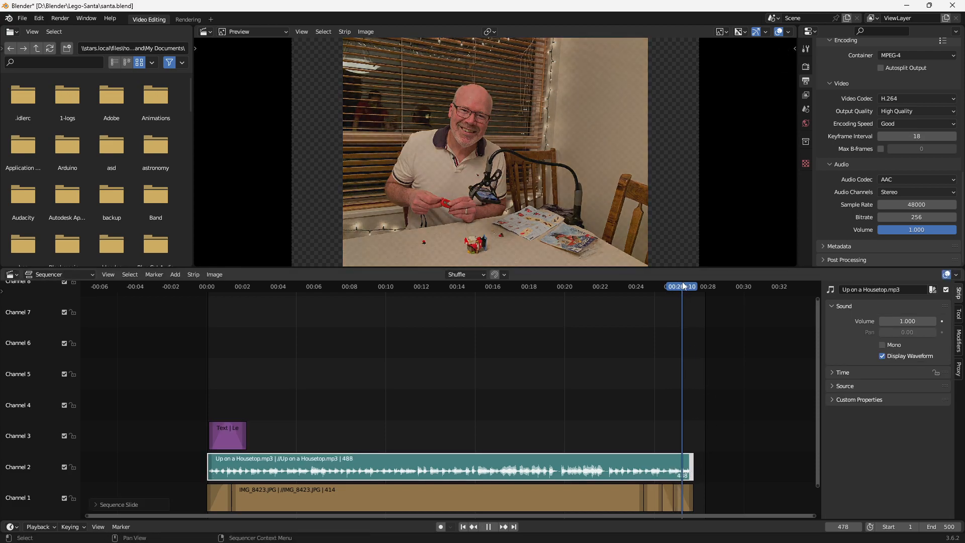
{"action": "key", "text": "space"}
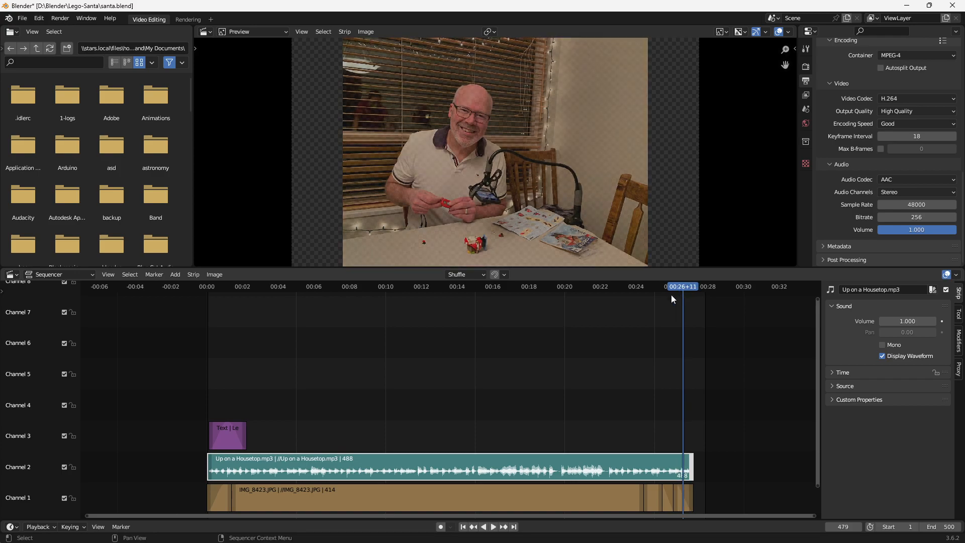
- Switch to the Royalty Free Music page in Chrome and briefly preview the track Up on a Housetop
{"action": "key", "text": "alt+Tab"}
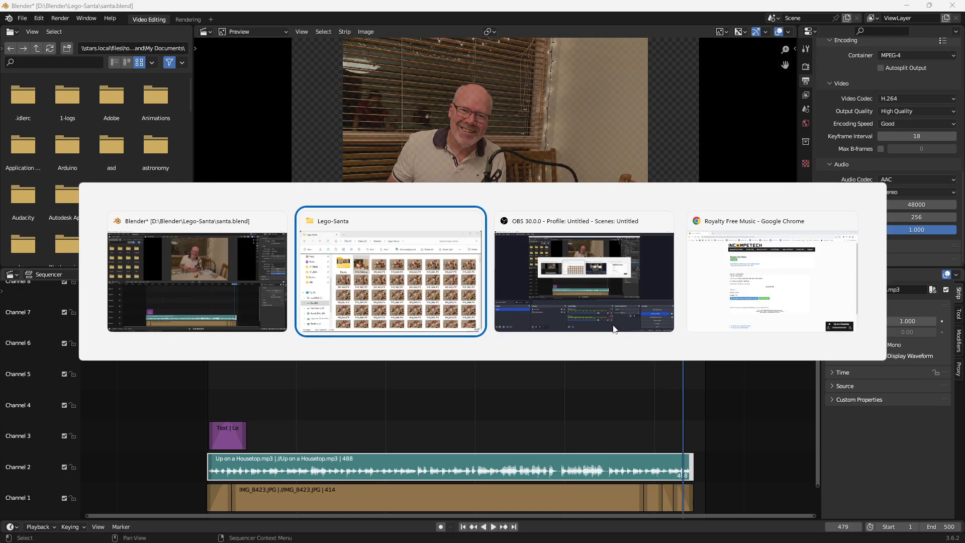
{"action": "key", "text": "alt+Tab"}
{"action": "key", "text": "alt+Tab"}
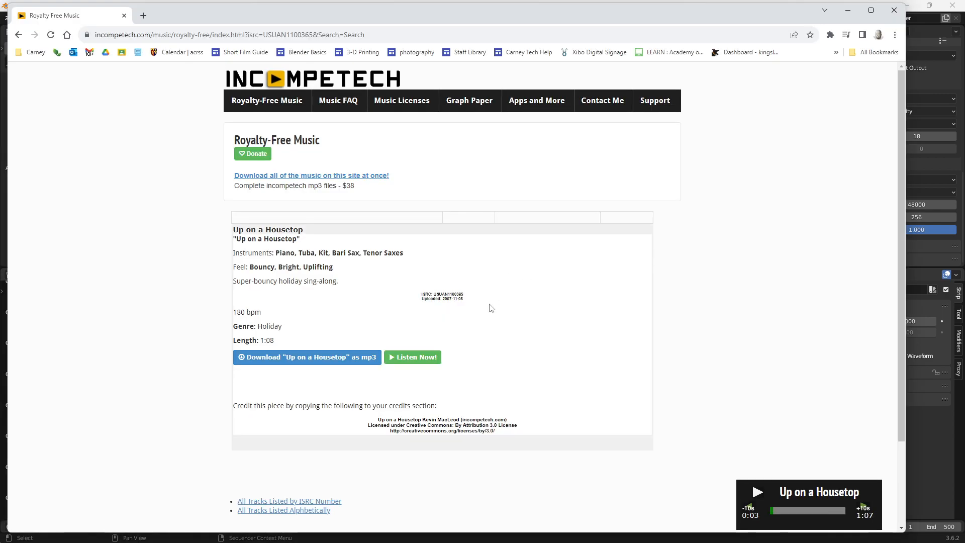
{"action": "left_click", "coordinate": [758, 492]}
{"action": "left_click", "coordinate": [757, 494]}
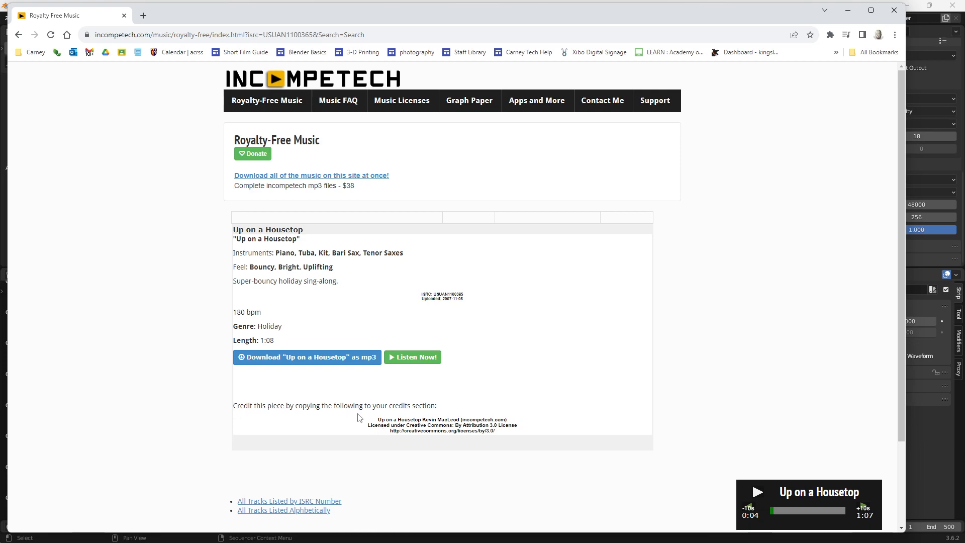
- Copy the first two lines of the Up on a Housetop credit text and return to Blender
{"action": "triple_click", "coordinate": [380, 425]}
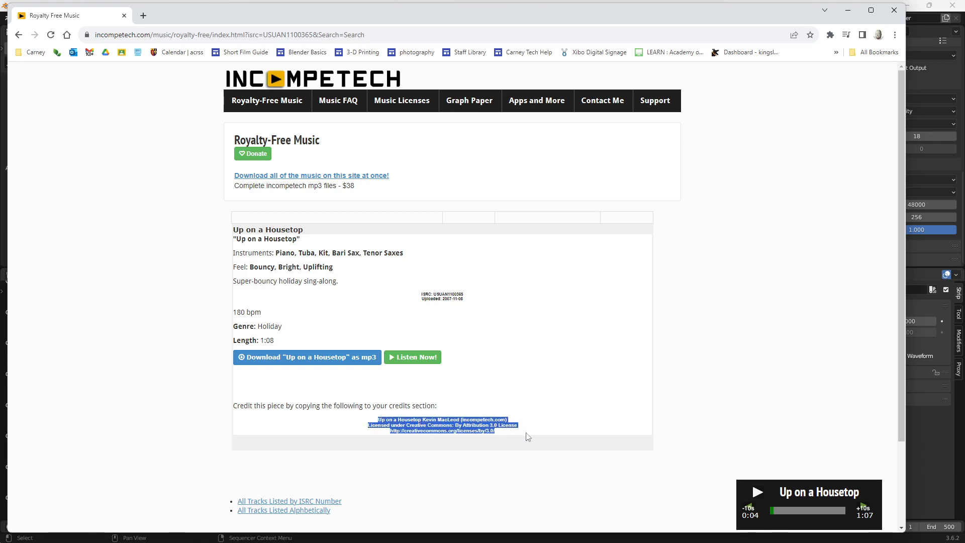
{"action": "left_click", "coordinate": [433, 427]}
{"action": "left_click_drag", "start_coordinate": [377, 420], "coordinate": [531, 426]}
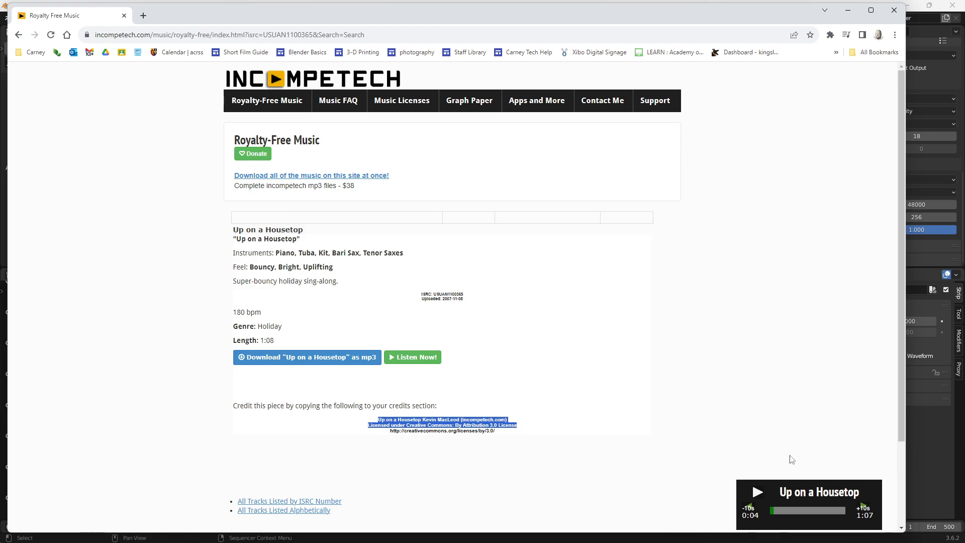
{"action": "left_click", "coordinate": [929, 432]}
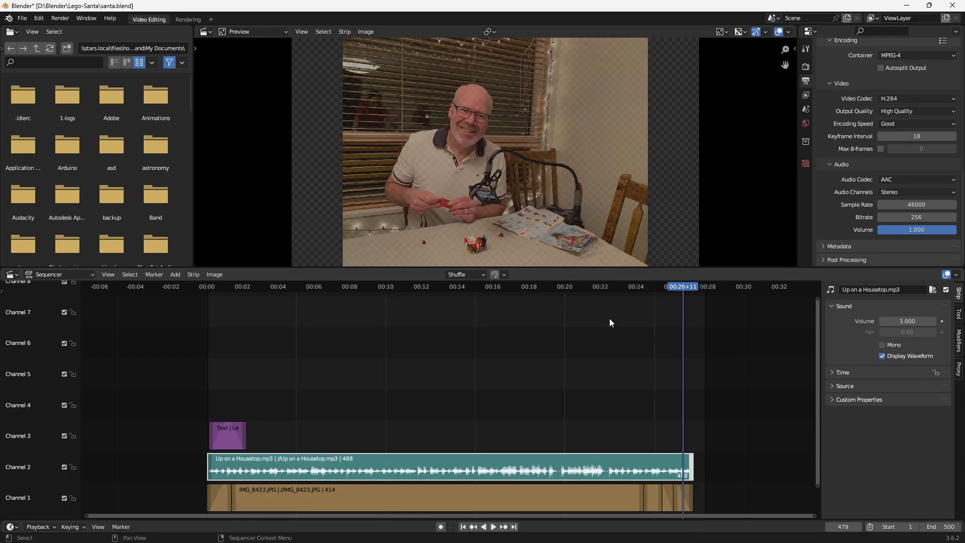
- Add a text strip on Channel 3 at 00:26+11 and replace its wording with the copied music credit
{"action": "left_click", "coordinate": [175, 274]}
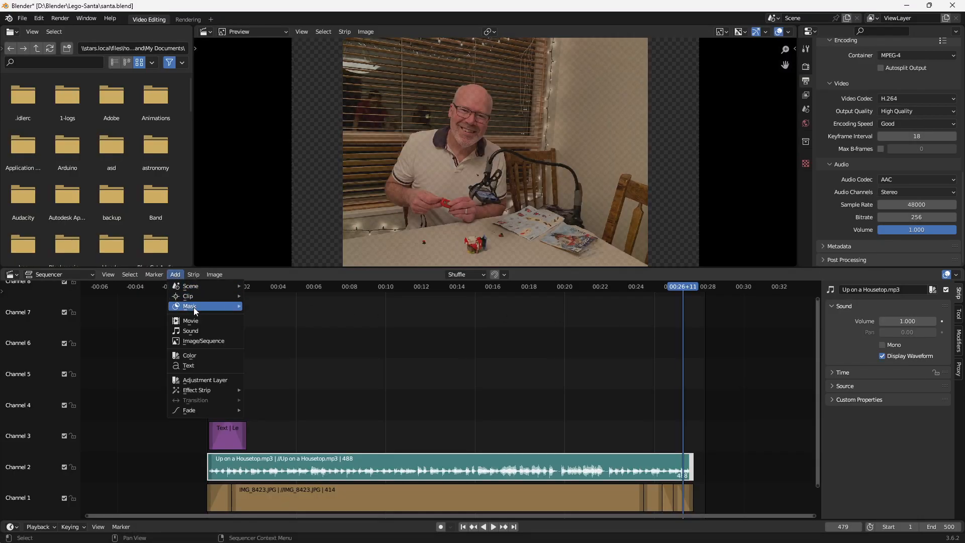
{"action": "left_click", "coordinate": [195, 366]}
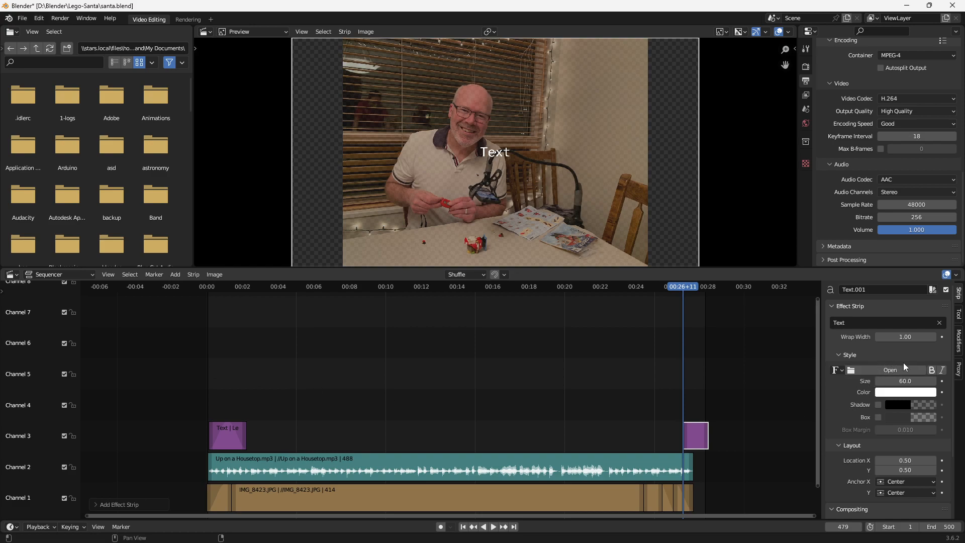
{"action": "left_click", "coordinate": [878, 322]}
{"action": "type", "text": "Up on a Housetop Kevin MacLeod (incompetech.com)"}
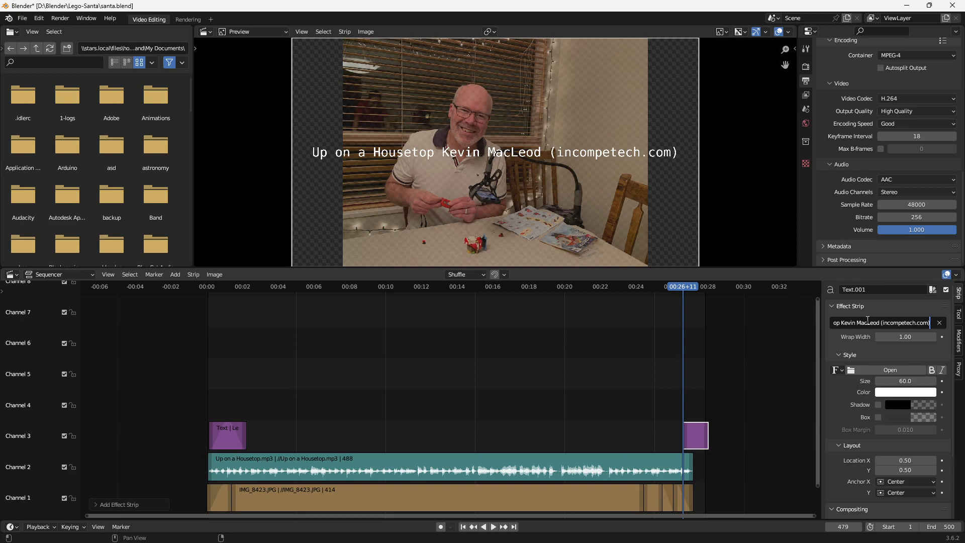
{"action": "key", "text": "Return"}
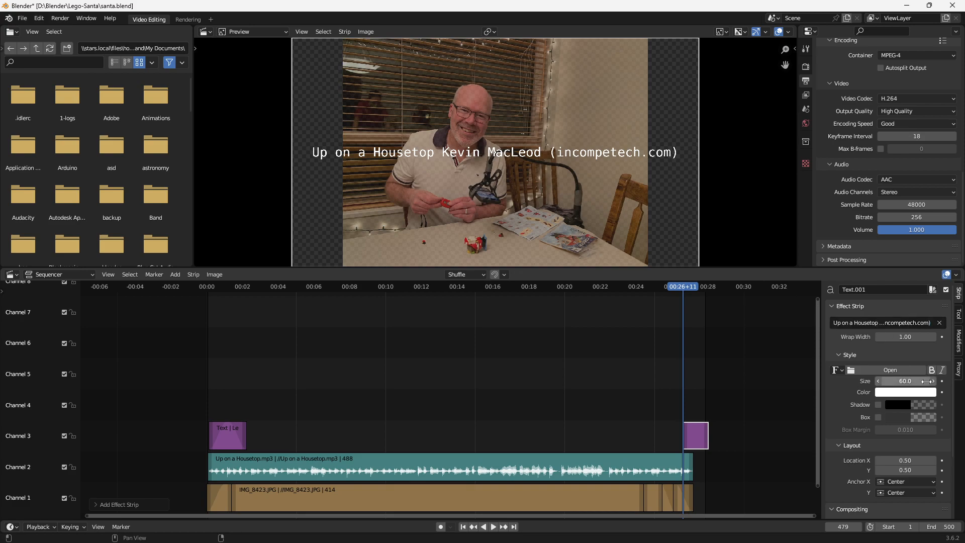
- Set the music credit's text size to 40 and its Location Y to 0.20
{"action": "left_click_drag", "start_coordinate": [926, 381], "coordinate": [908, 383]}
{"action": "left_click", "coordinate": [908, 383]}
{"action": "type", "text": "50"}
{"action": "key", "text": "Return"}
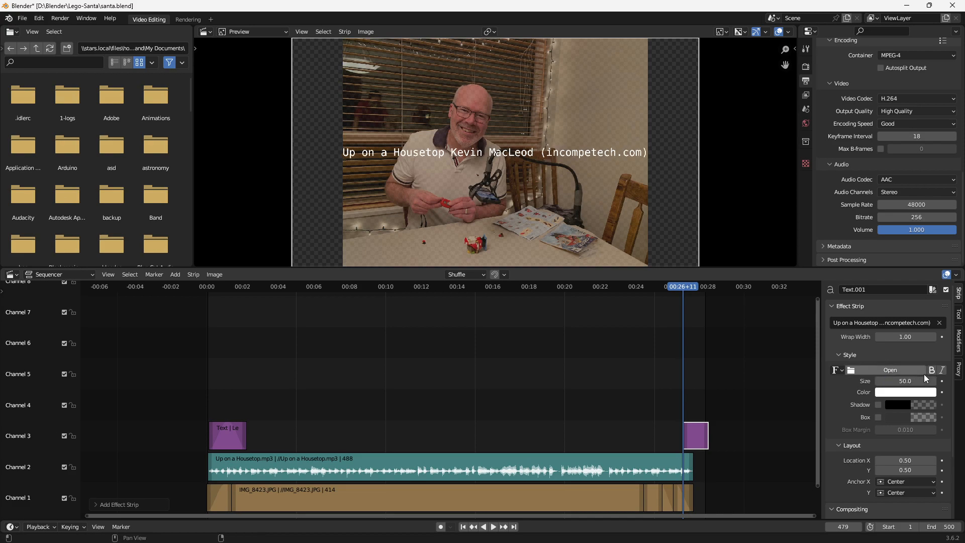
{"action": "left_click", "coordinate": [902, 382]}
{"action": "type", "text": "40"}
{"action": "key", "text": "Return"}
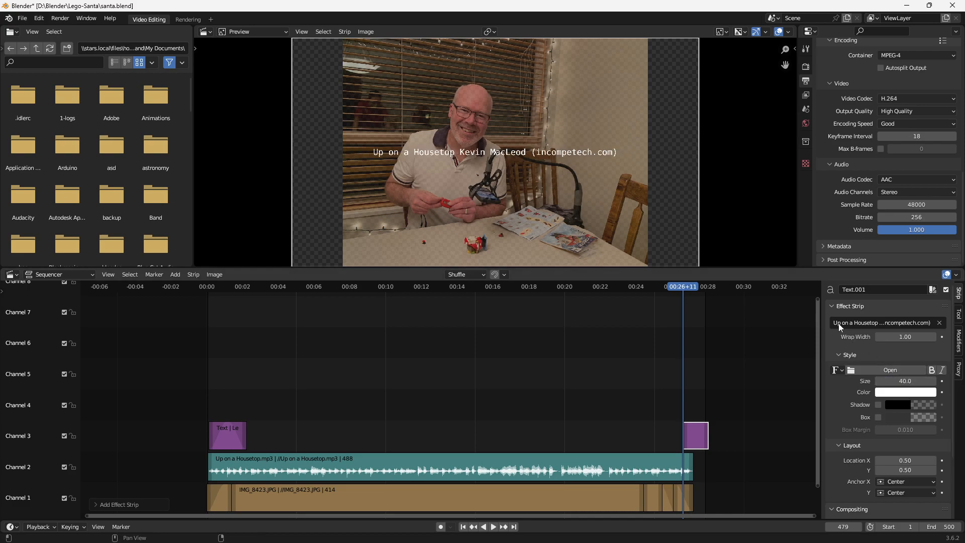
{"action": "left_click_drag", "start_coordinate": [905, 470], "coordinate": [882, 470]}
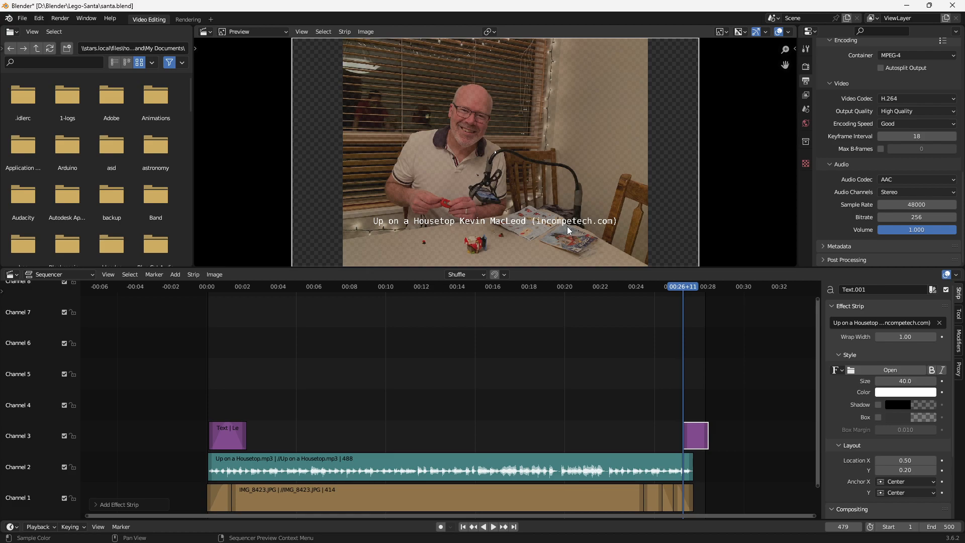
- Move the credit strip so it ends with the music, and extend its start to about 00:25
{"action": "left_click_drag", "start_coordinate": [695, 433], "coordinate": [677, 436]}
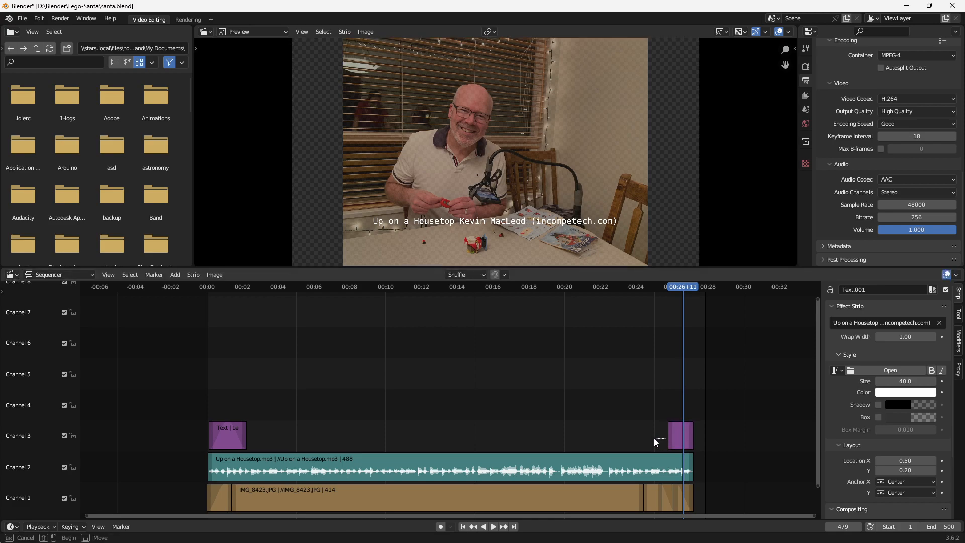
{"action": "left_click_drag", "start_coordinate": [670, 430], "coordinate": [664, 438]}
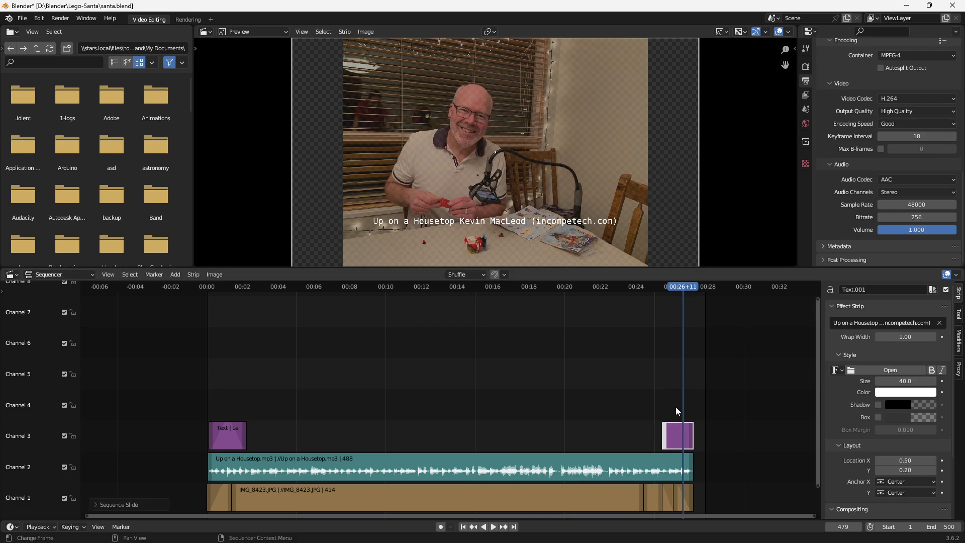
- Add a Fade In and Out to the music credit text strip on Channel 3
{"action": "left_click", "coordinate": [179, 278]}
{"action": "mouse_move", "coordinate": [197, 410]}
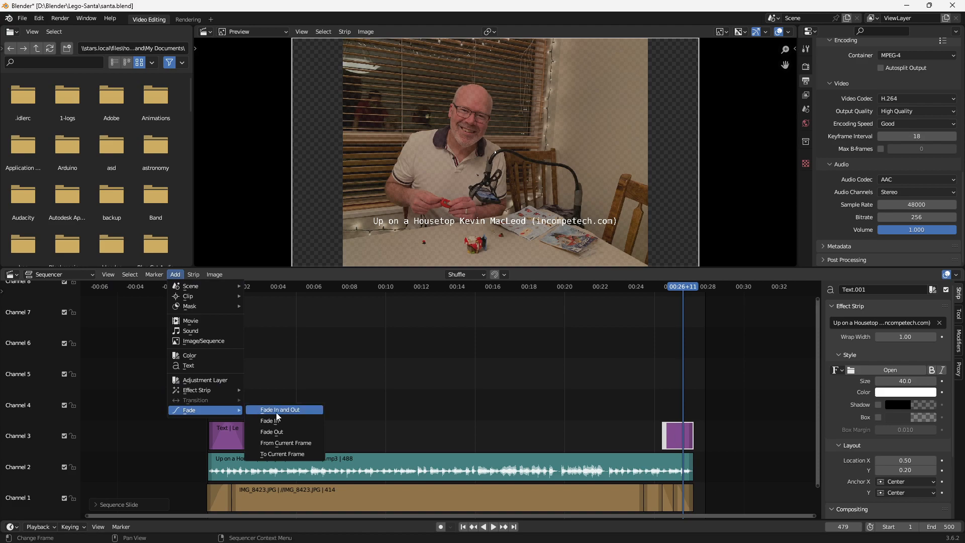
{"action": "left_click", "coordinate": [276, 412]}
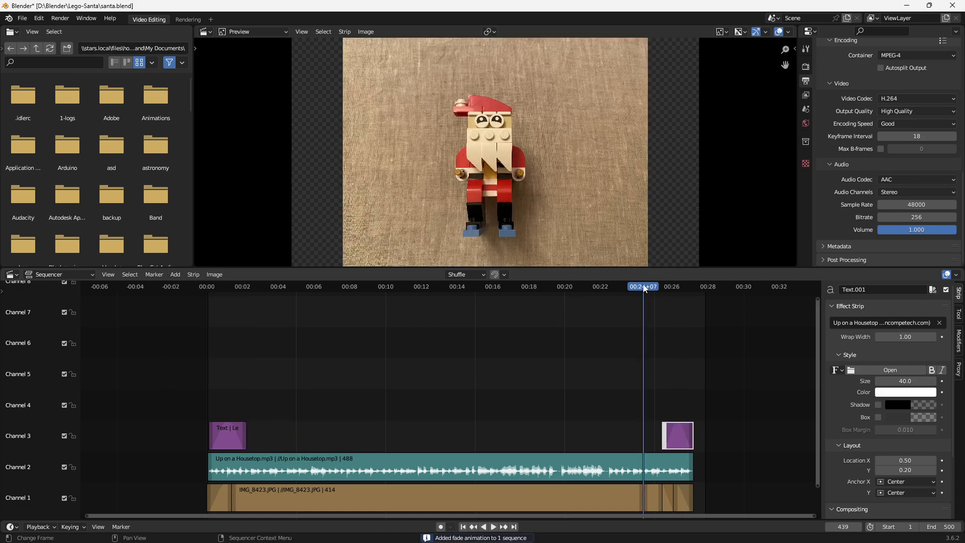
- Play the sequence from its beginning to preview the opening title, and stop just after the title strip ends
{"action": "left_click", "coordinate": [209, 287]}
{"action": "key", "text": "space"}
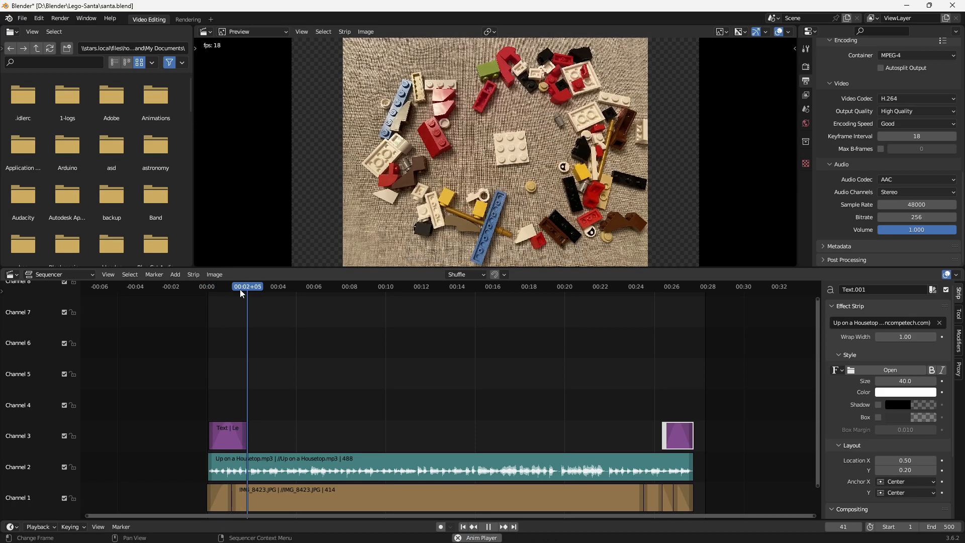
{"action": "key", "text": "space"}
- Save the project file and render the whole sequence as an animation
{"action": "key", "text": "ctrl+s"}
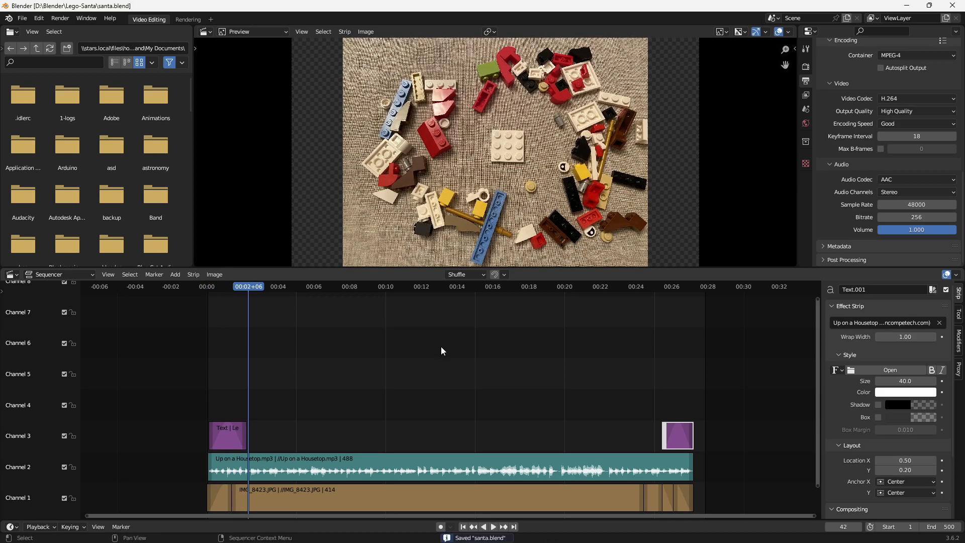
{"action": "left_click", "coordinate": [59, 20]}
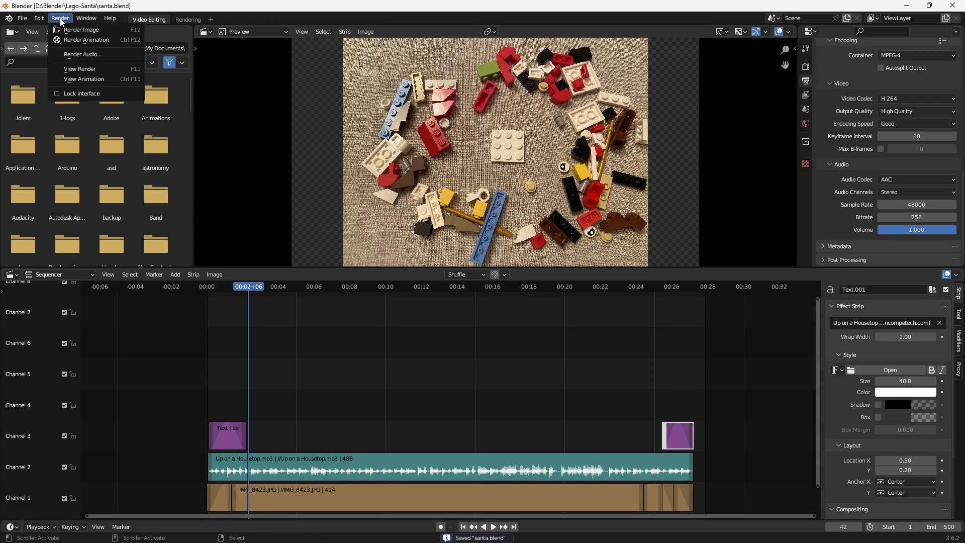
{"action": "left_click", "coordinate": [66, 40]}
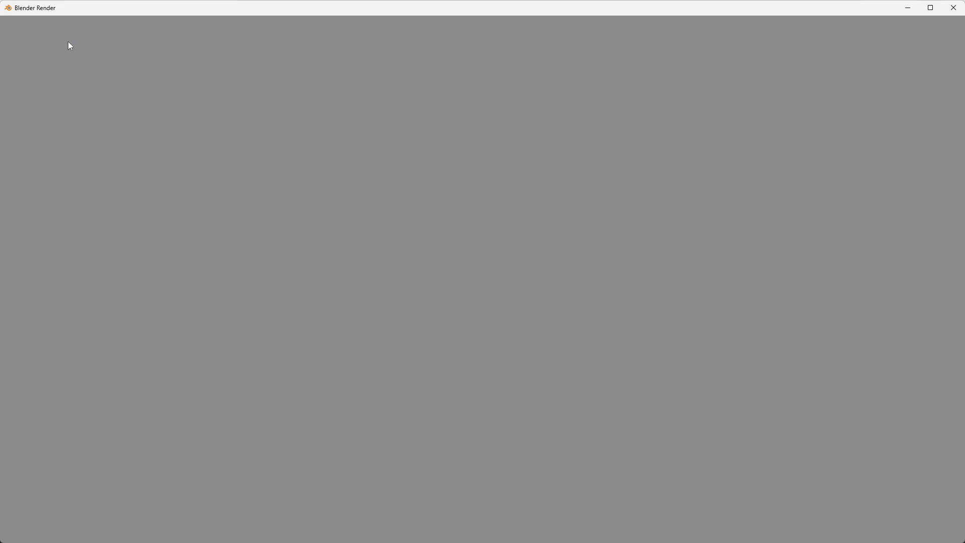